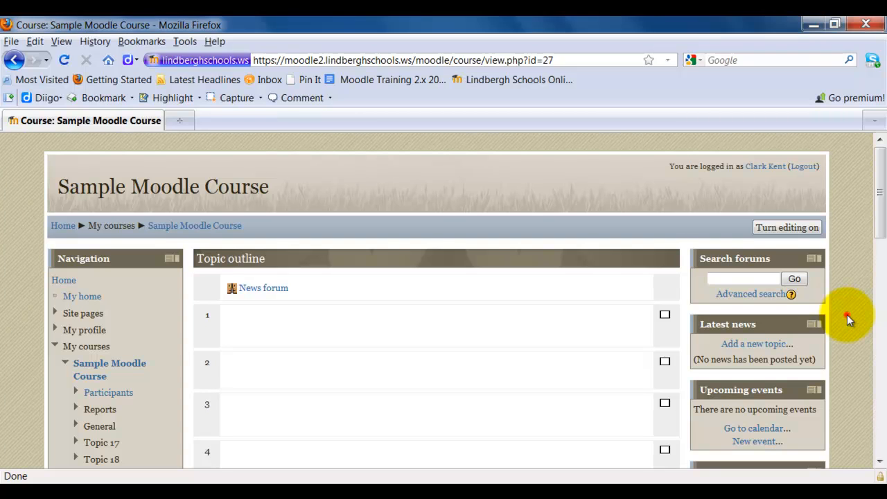
- Open the Categories page of the course's question bank
scroll(849, 320, down, 4)
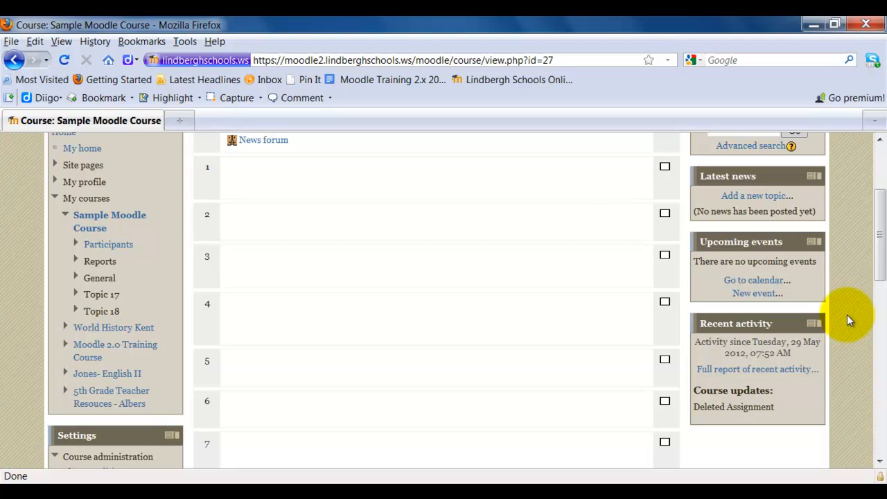
scroll(852, 313, down, 3)
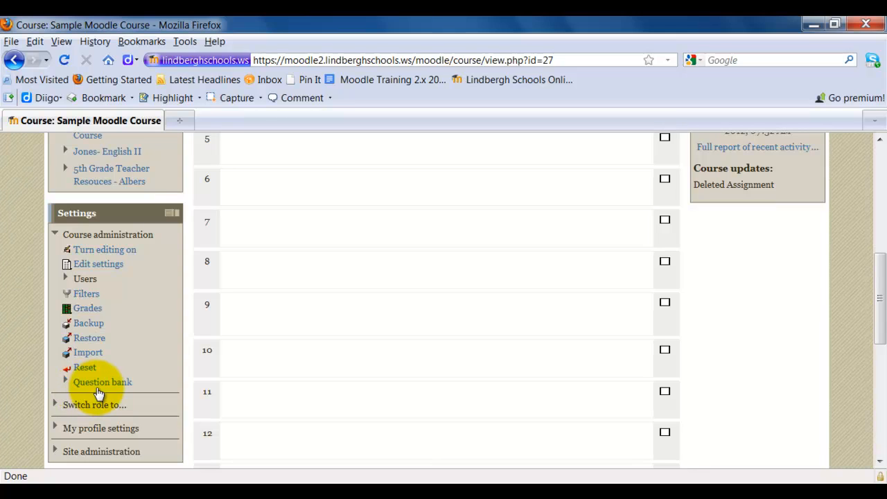
click(65, 383)
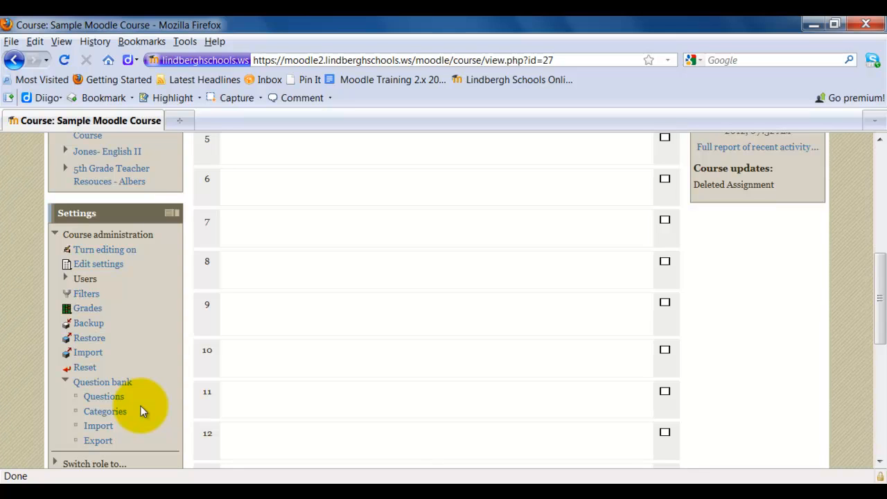
click(106, 413)
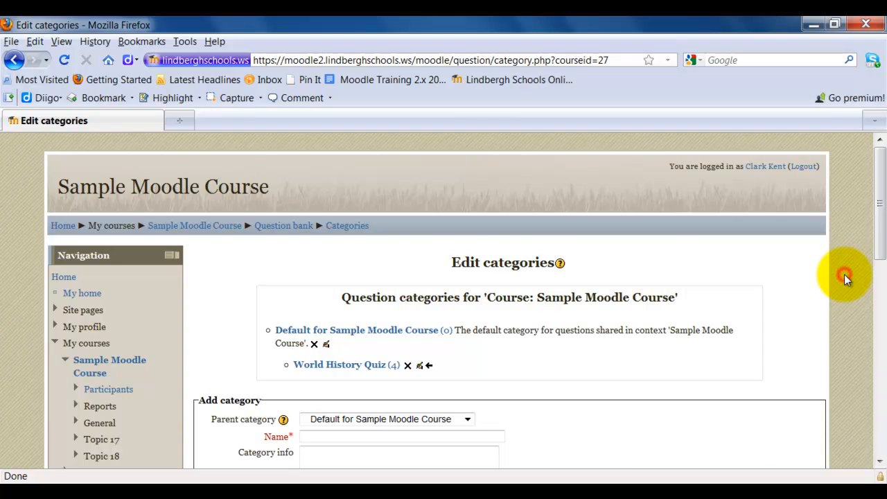
- Add a question category named "Sample Category" under the parent category Default for Sample Moodle Course
scroll(845, 278, down, 2)
scroll(845, 280, down, 2)
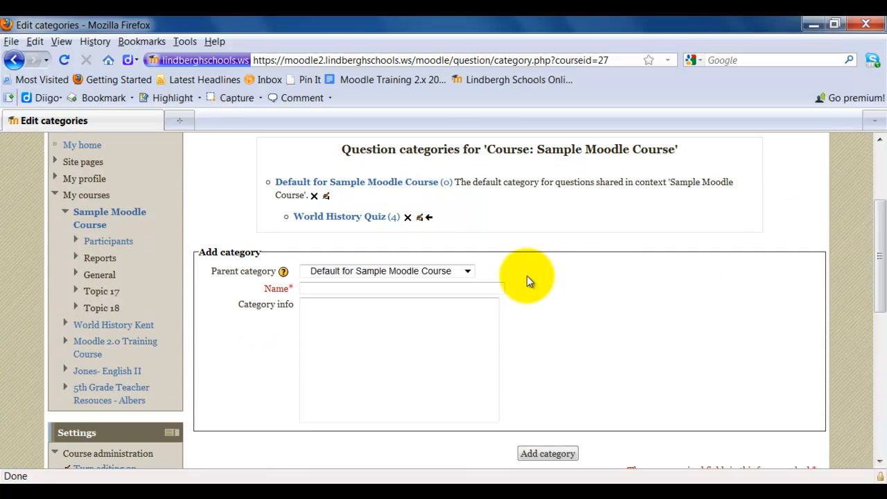
click(467, 271)
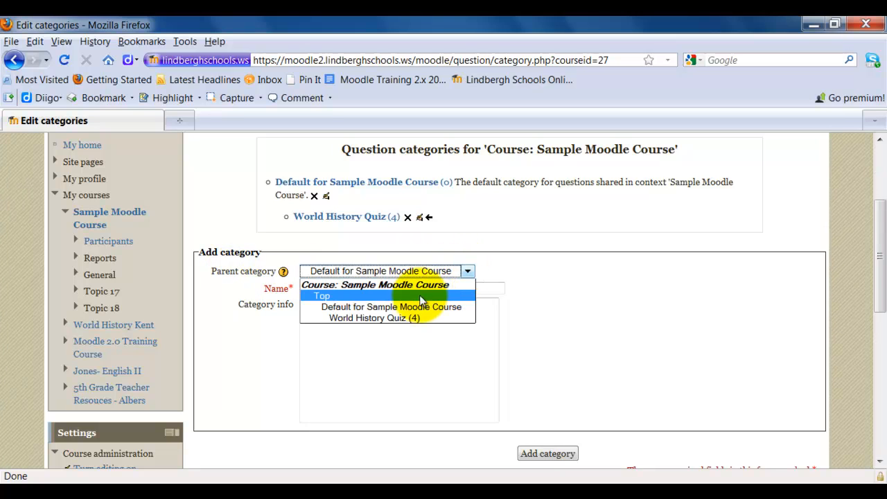
click(461, 307)
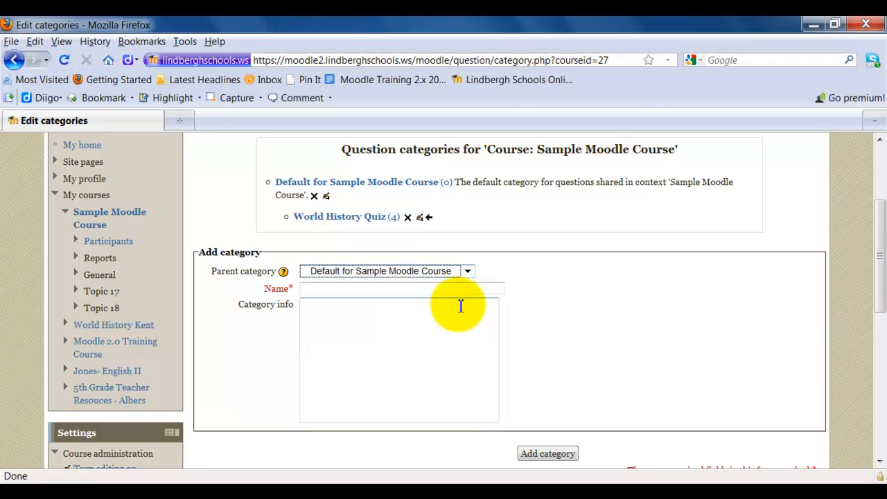
click(379, 288)
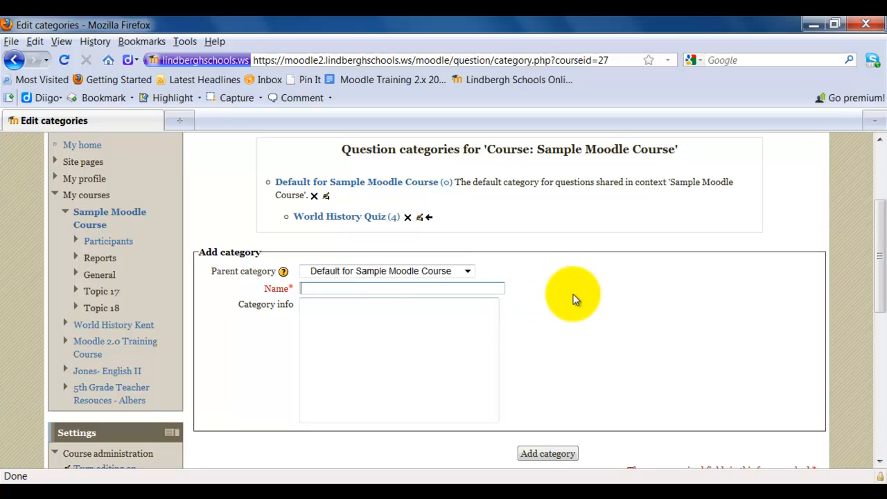
text(Sample Category)
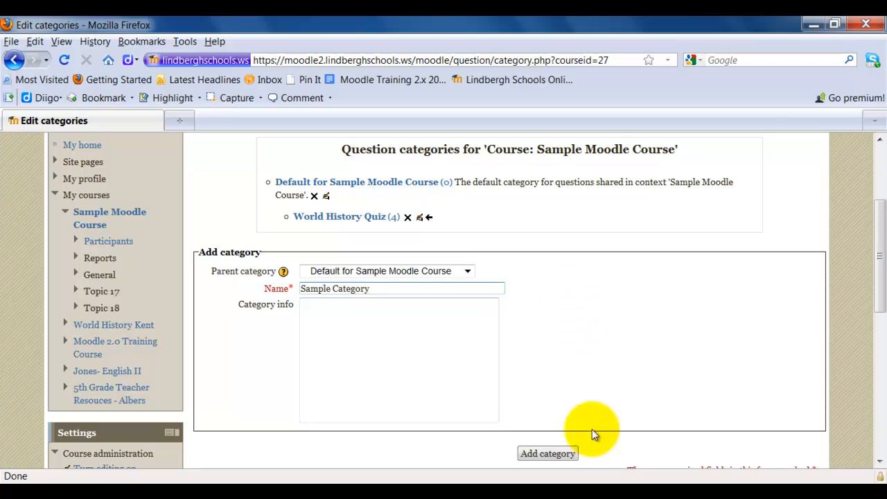
click(562, 454)
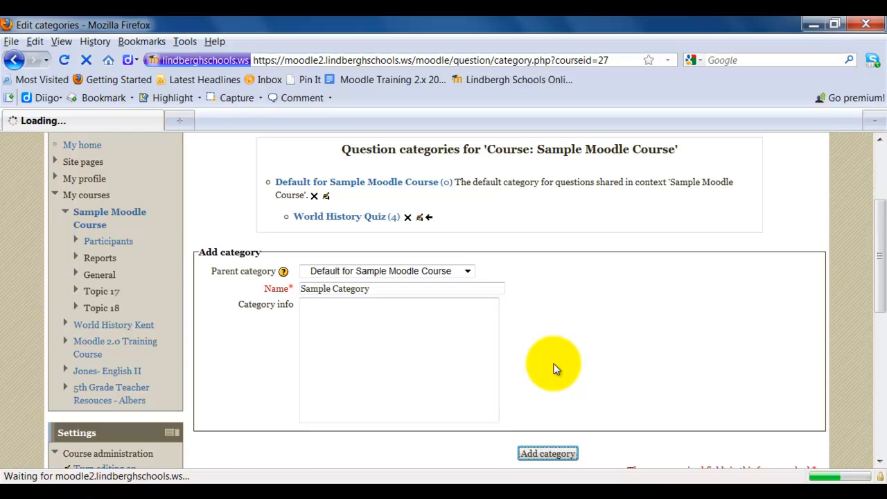
- Open the Questions page of the course's question bank
scroll(554, 366, down, 4)
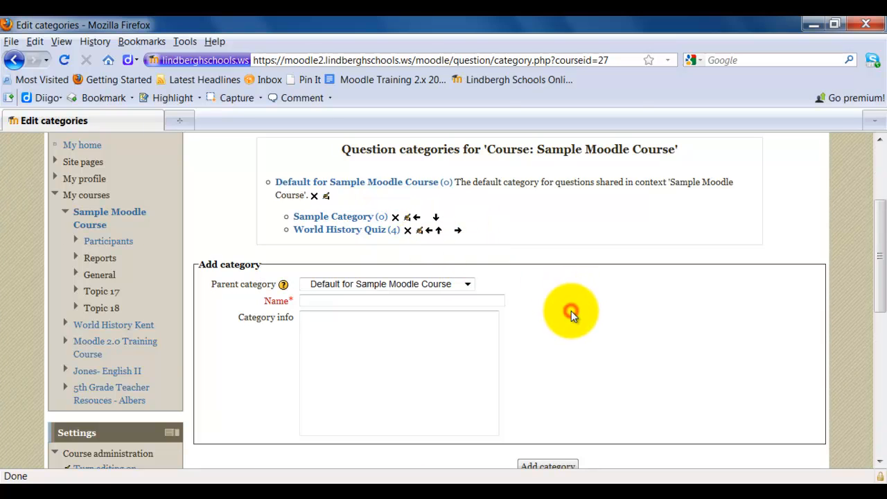
scroll(573, 315, down, 2)
scroll(572, 310, up, 2)
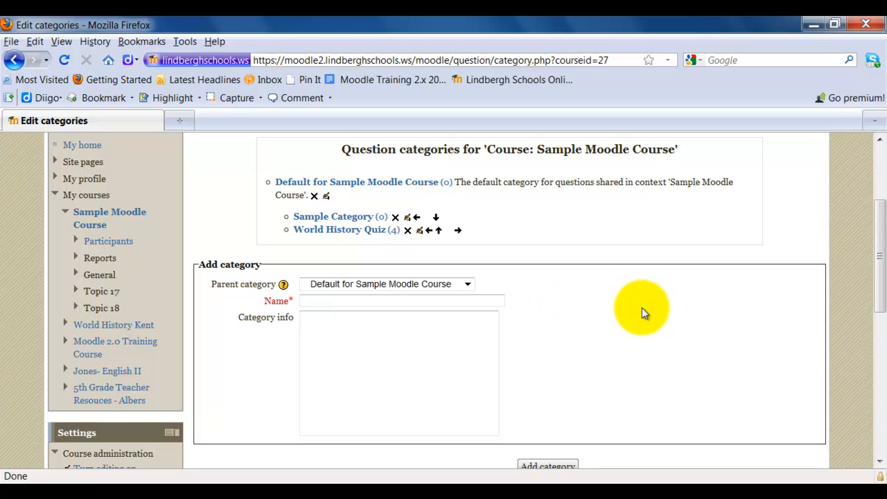
scroll(641, 310, down, 6)
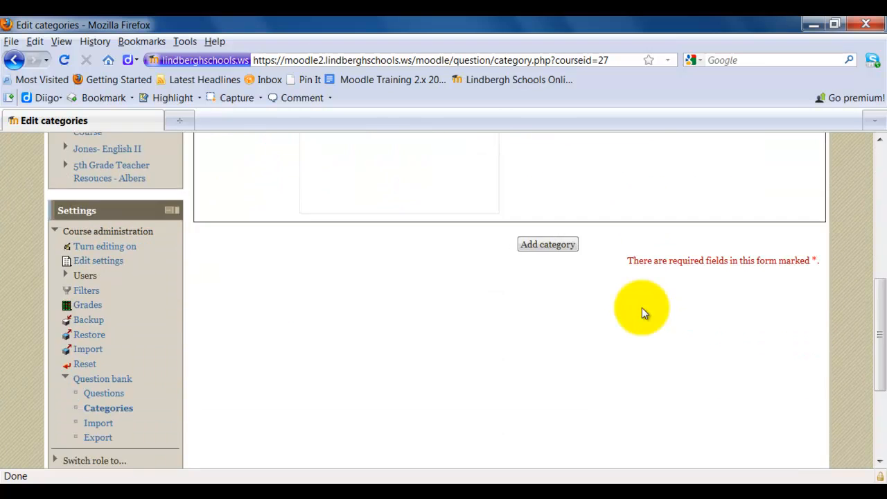
scroll(642, 313, down, 2)
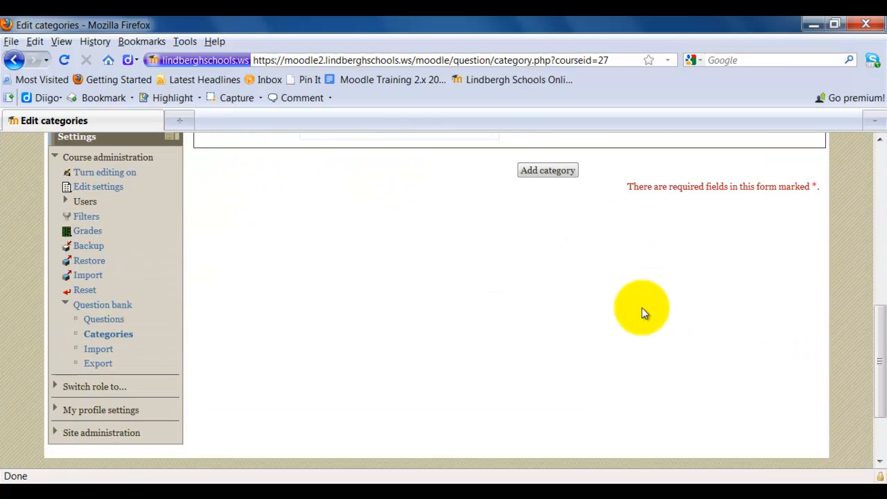
click(104, 320)
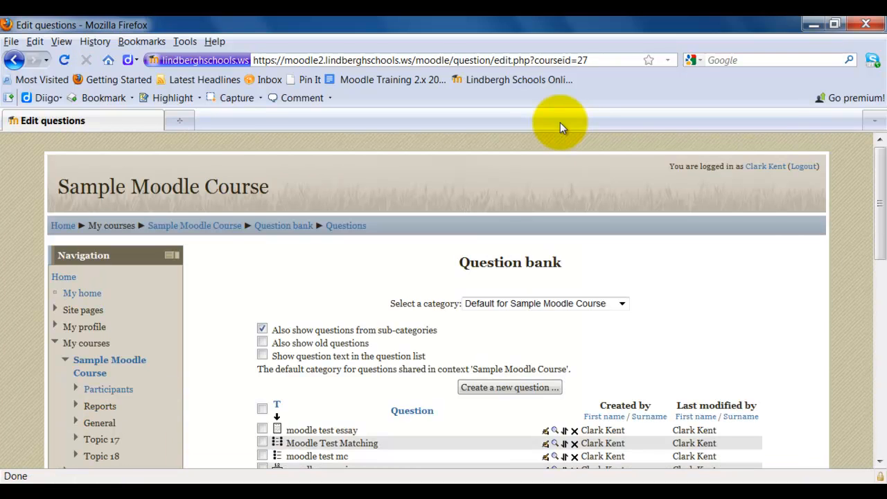
- Select Sample Category as the question bank category to work in
scroll(824, 296, down, 2)
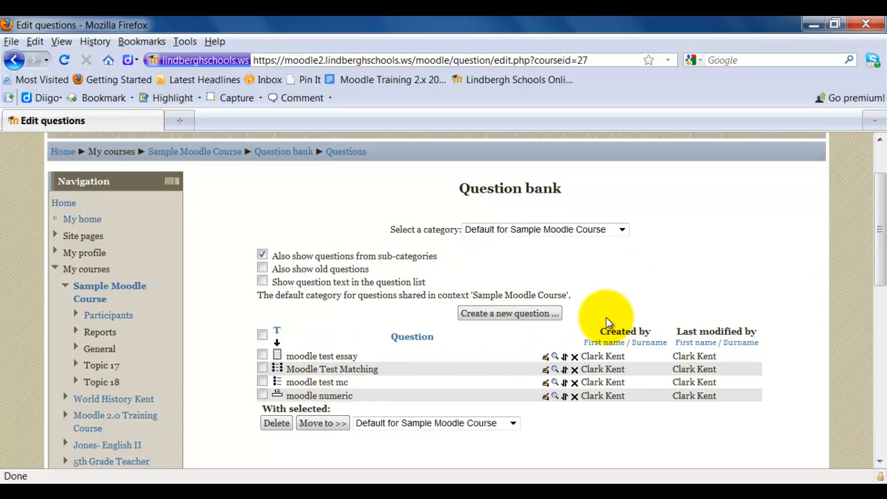
click(622, 229)
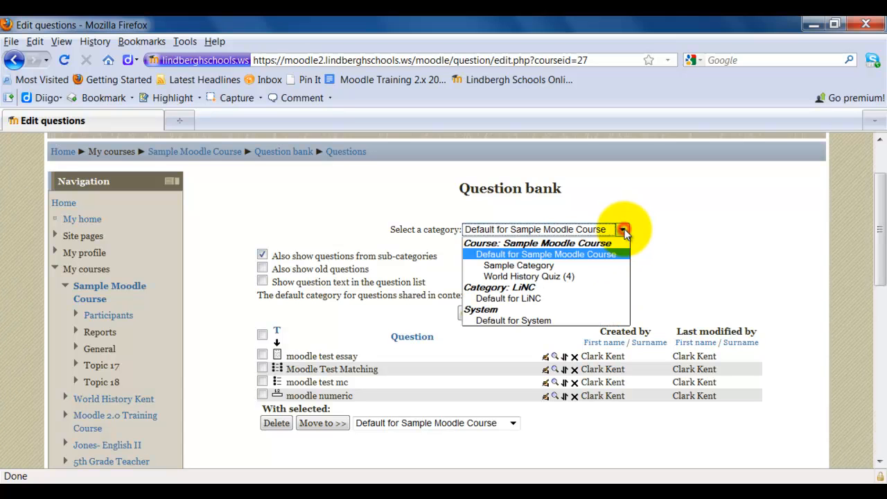
click(591, 267)
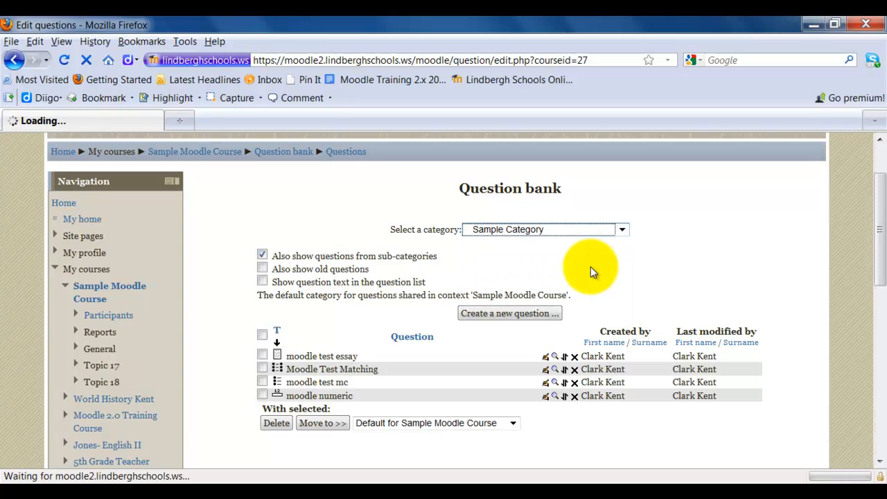
- Create a new question of the Multiple choice type in Sample Category
scroll(728, 335, down, 4)
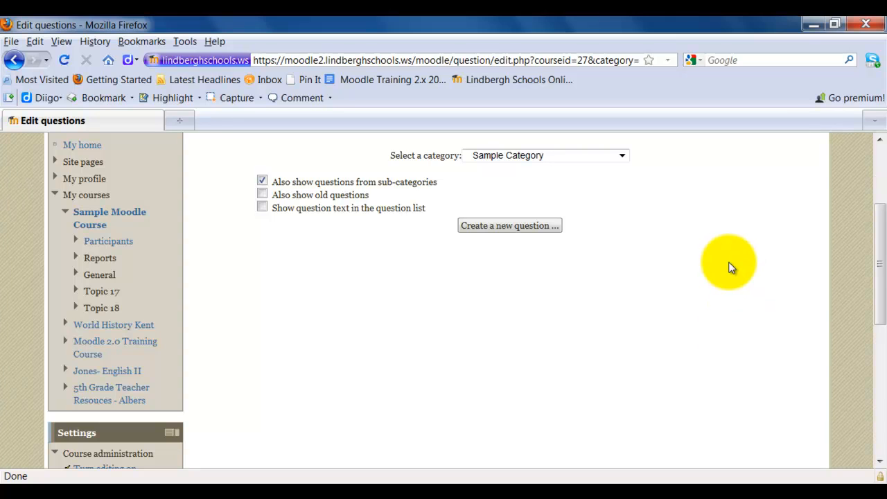
click(498, 230)
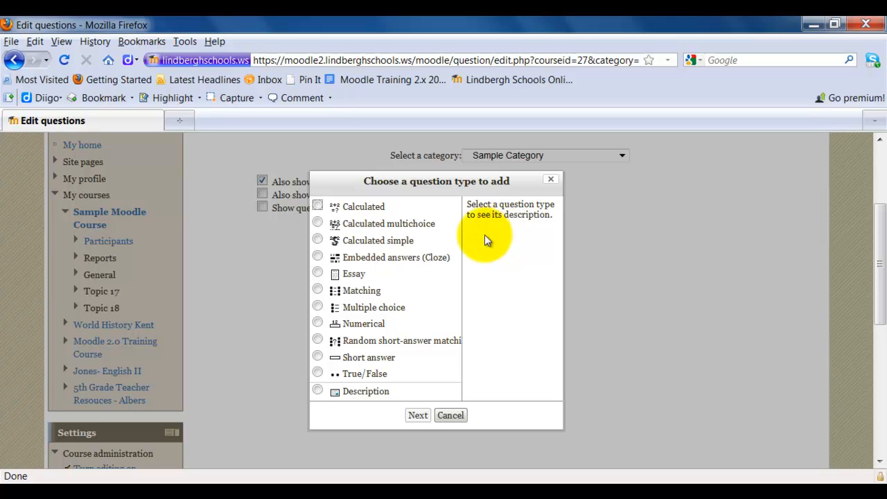
click(318, 308)
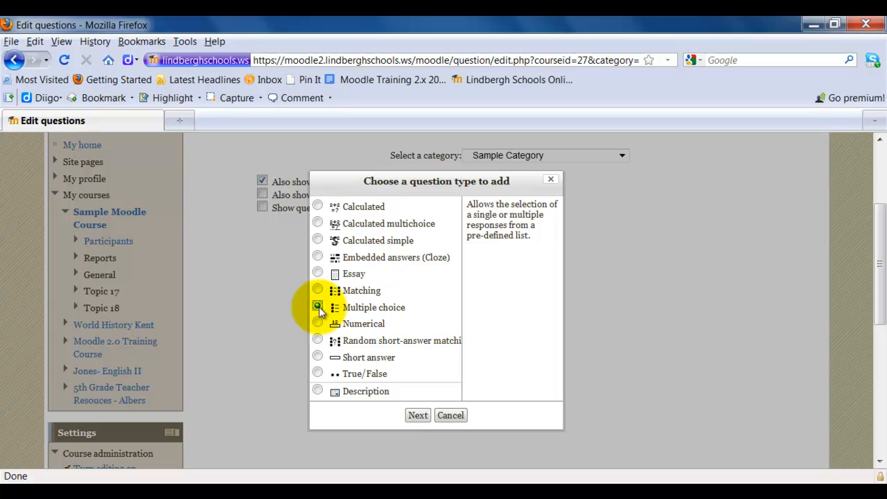
click(419, 416)
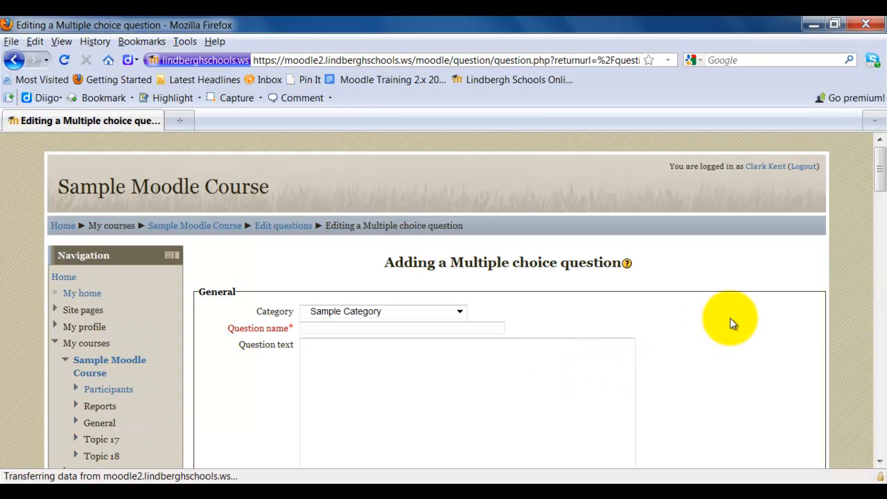
- Enter "Questoin 1" as the name of the multiple choice question
scroll(738, 318, down, 4)
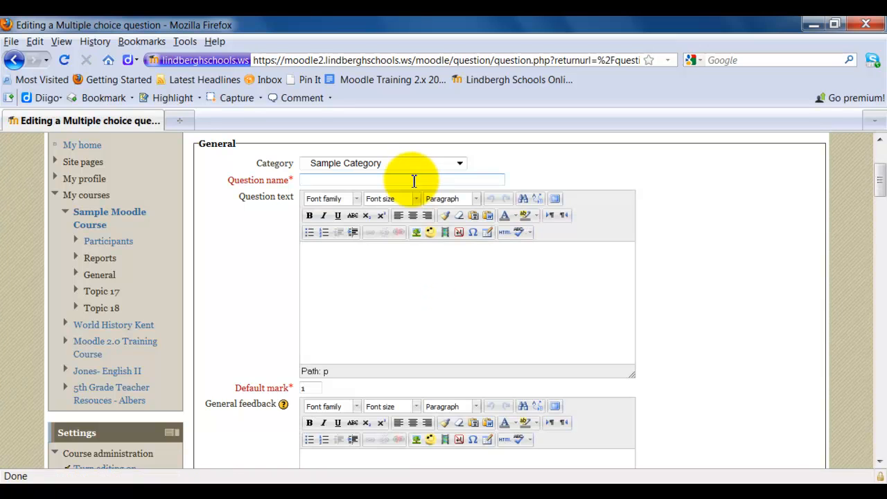
click(413, 182)
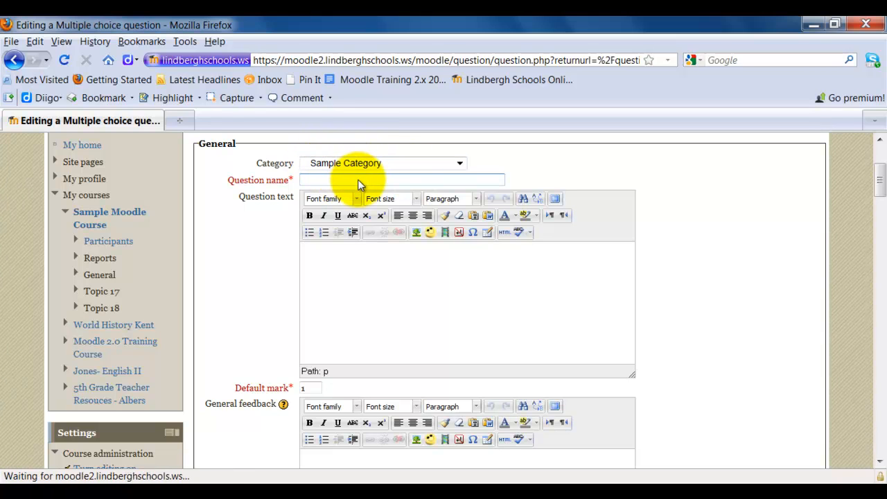
click(309, 180)
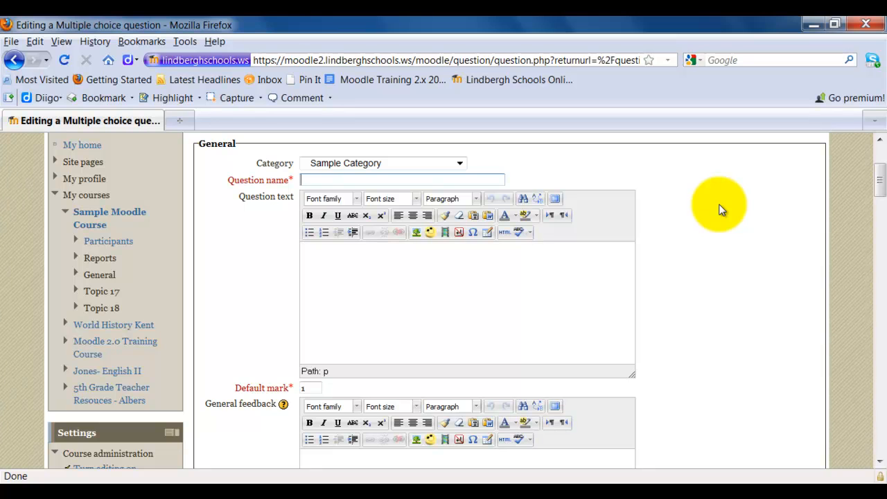
text(Questoin 1)
- Enter "What day is it today?" as the question text
click(445, 257)
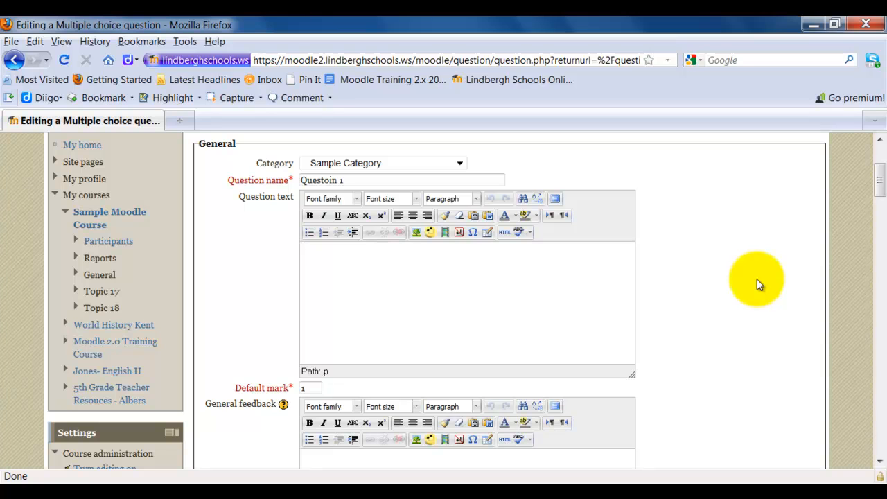
text(What day is it to)
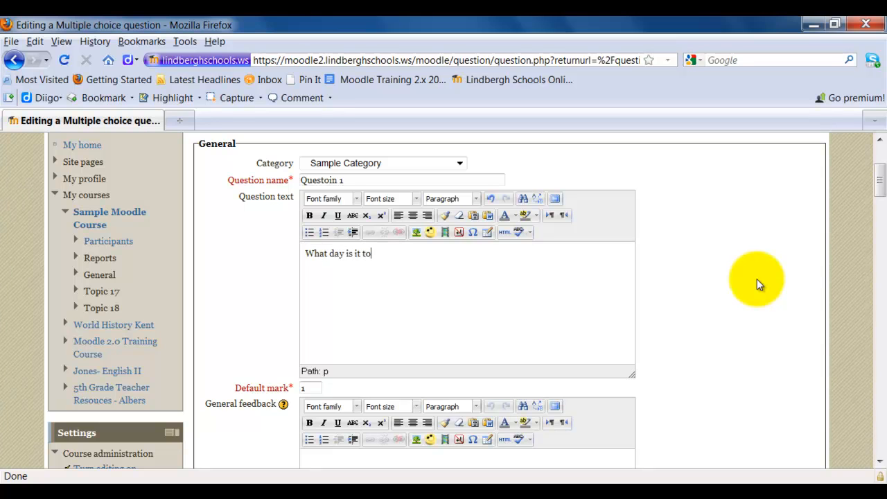
text(day?)
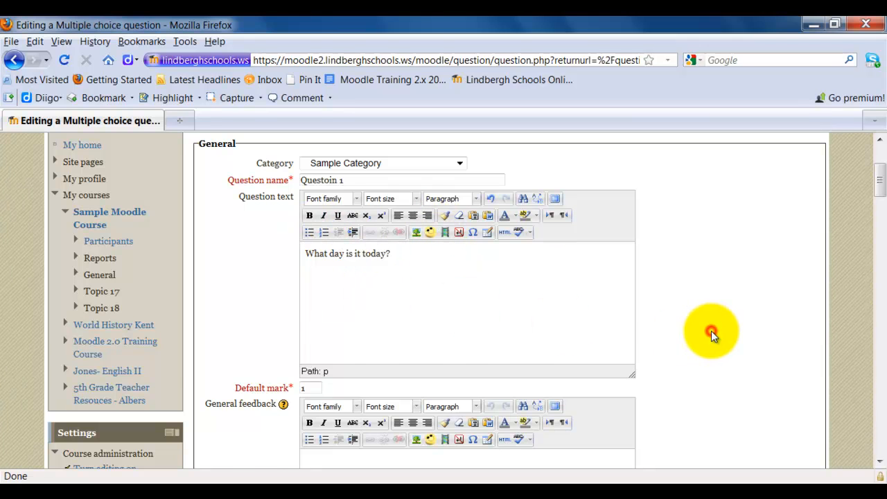
- Set the multiple choice question to accept one answer only
scroll(711, 335, down, 2)
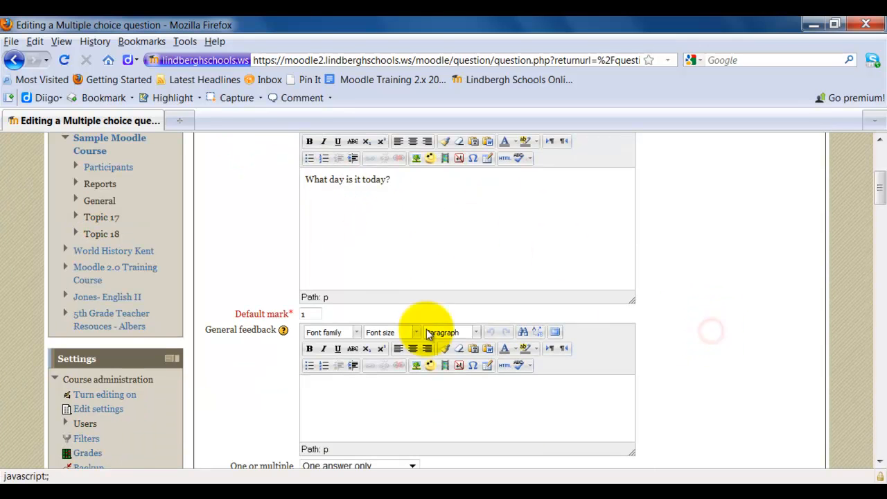
click(305, 313)
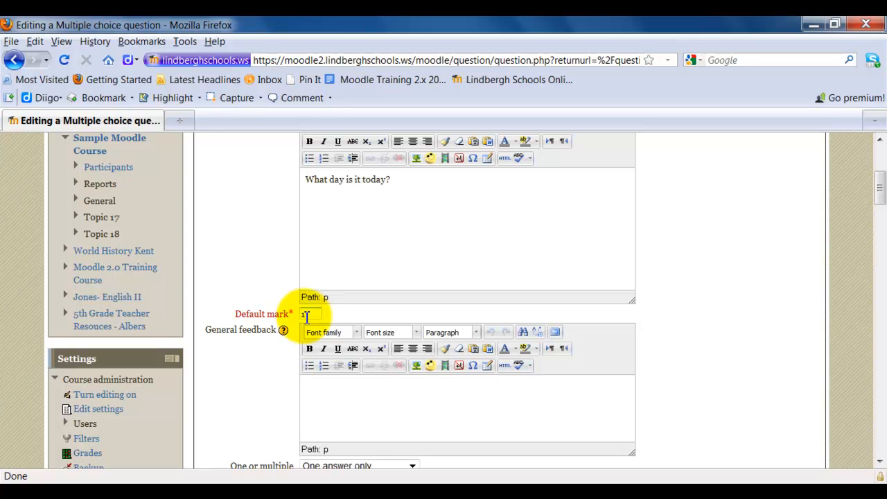
scroll(660, 328, down, 2)
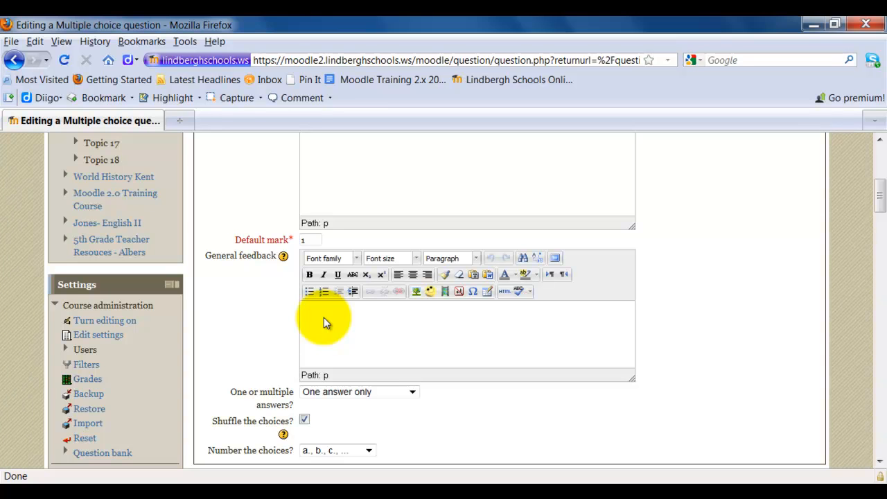
scroll(766, 368, down, 4)
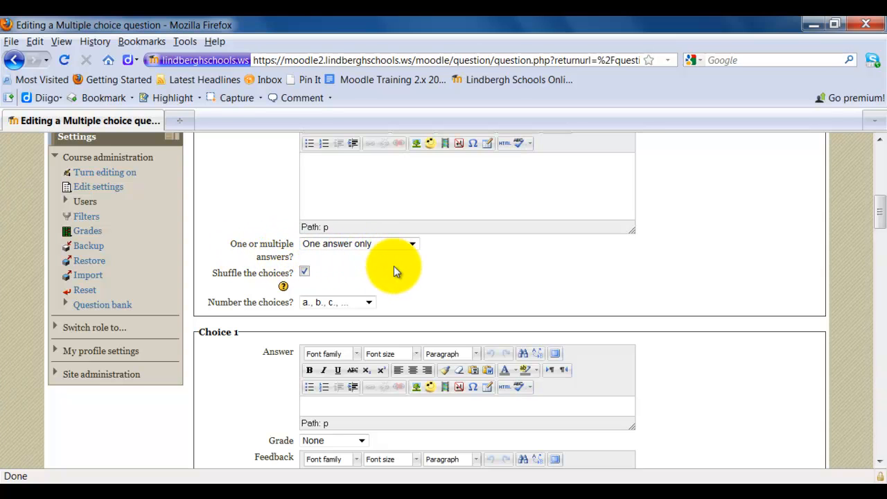
click(410, 243)
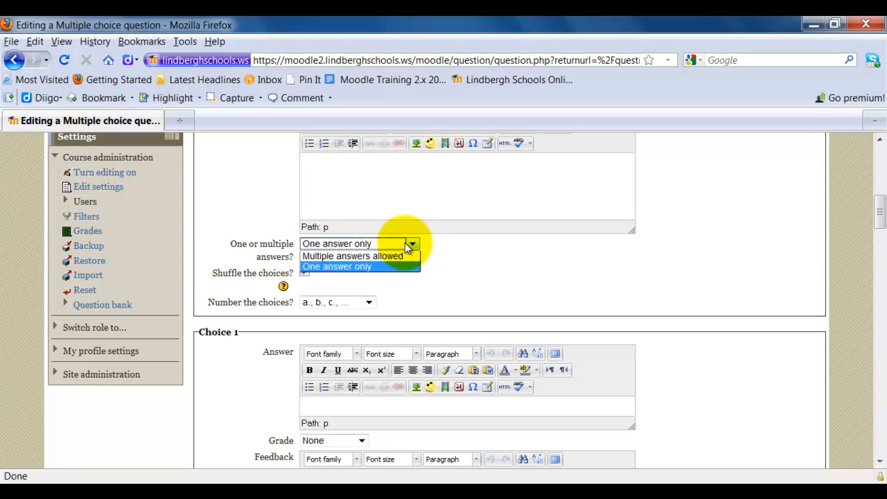
click(384, 267)
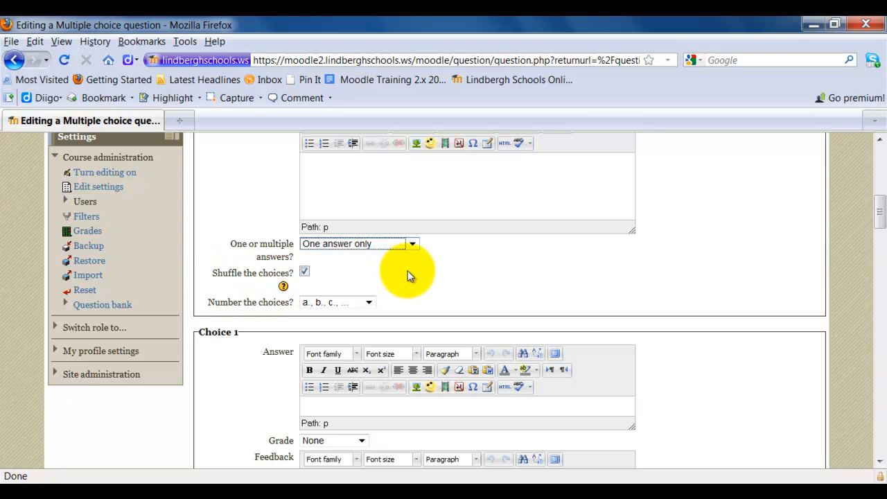
- Set the numbering style of the question's choices to a., b., c., ..
click(370, 304)
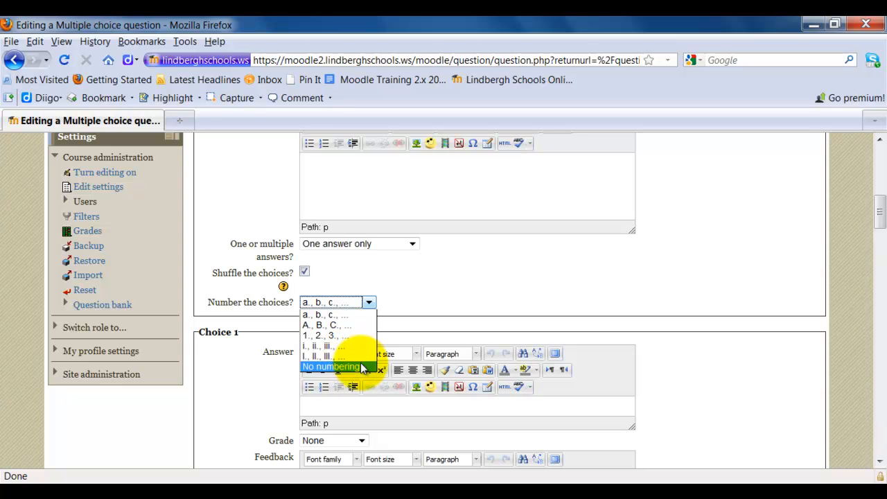
click(345, 315)
scroll(822, 316, down, 4)
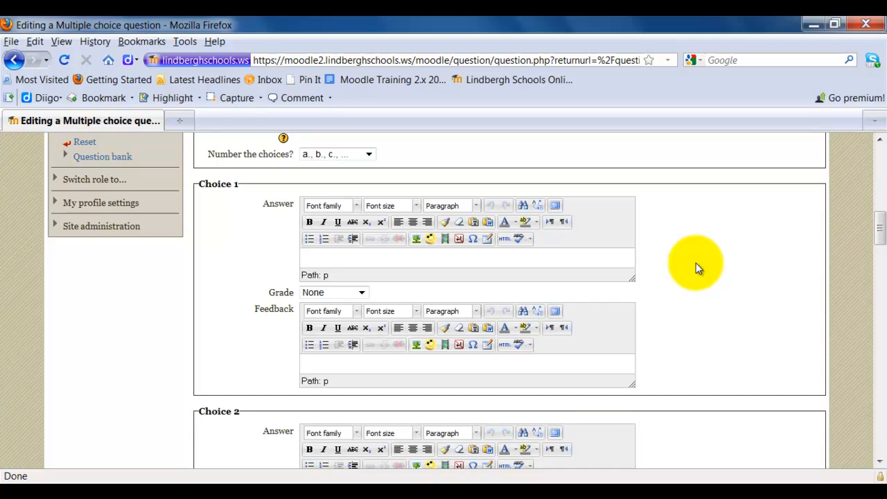
scroll(696, 263, up, 4)
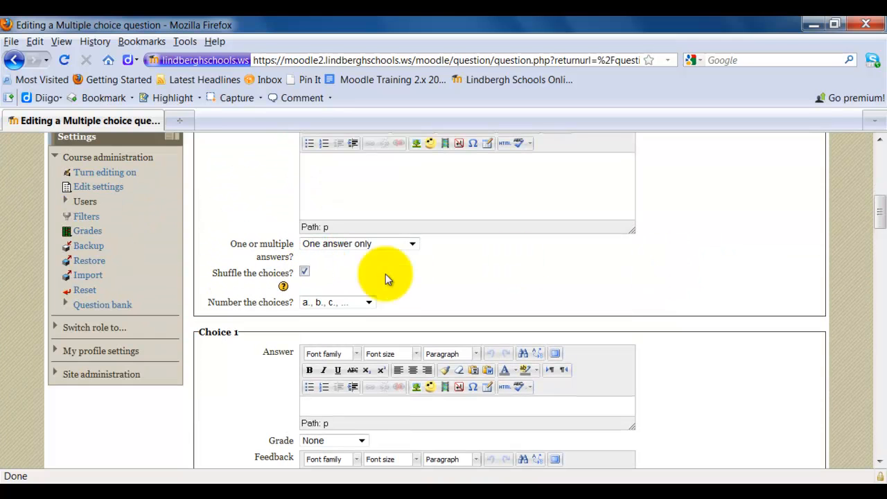
- Enter "Tuesday" as the answer text of Choice 1
scroll(706, 334, down, 2)
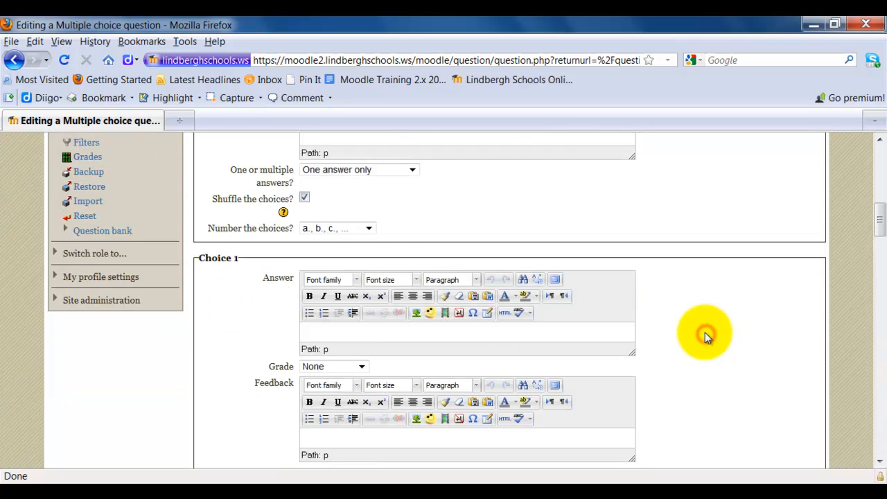
click(333, 335)
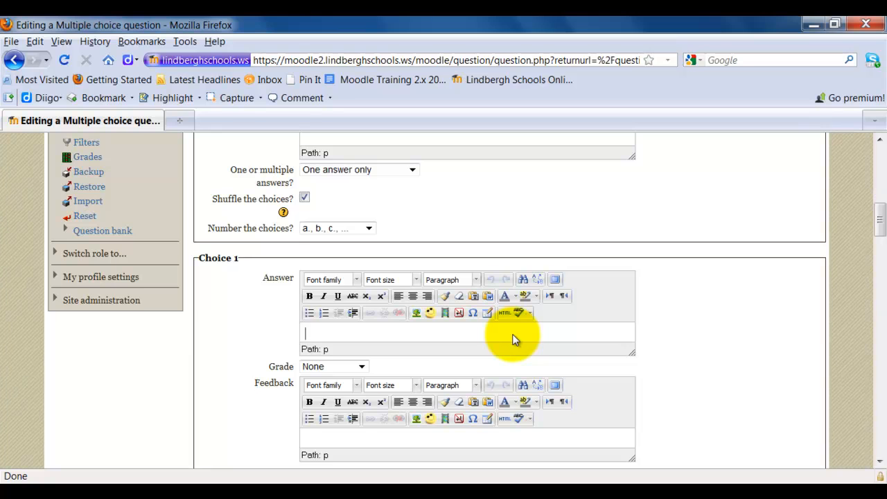
text(Tuesday)
- Set the grade of the Tuesday answer in Choice 1 to 100%
click(326, 367)
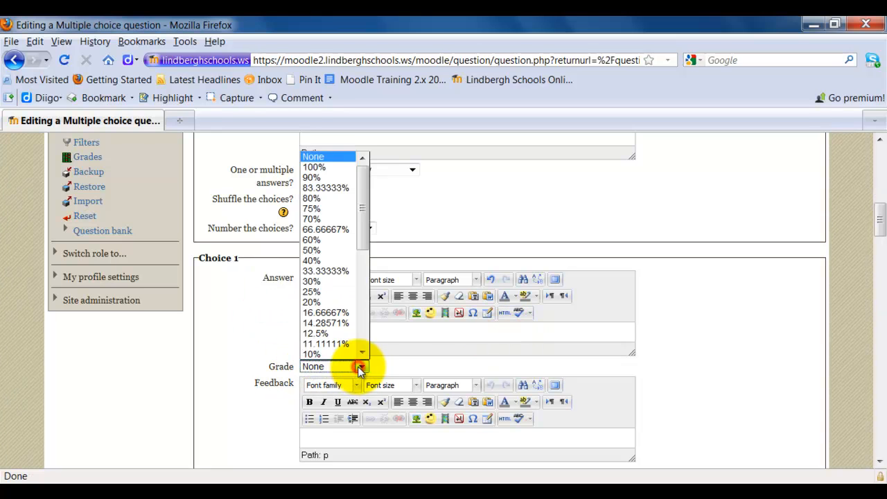
click(409, 369)
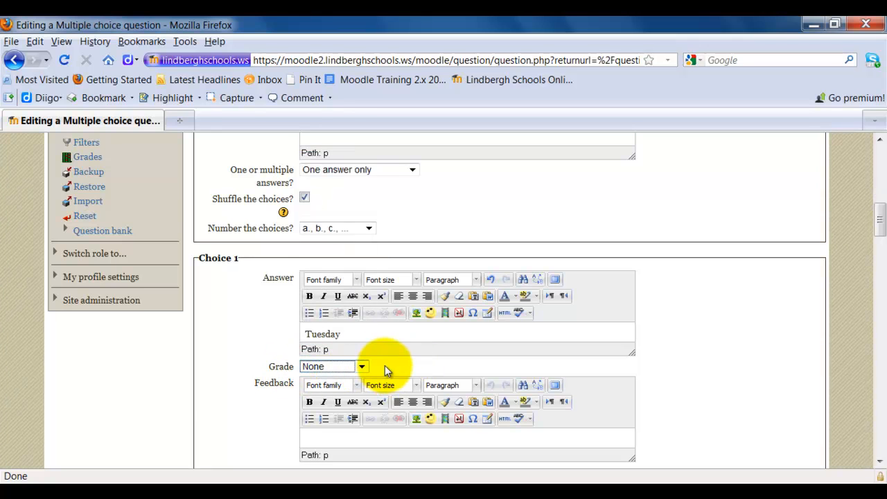
scroll(700, 399, down, 2)
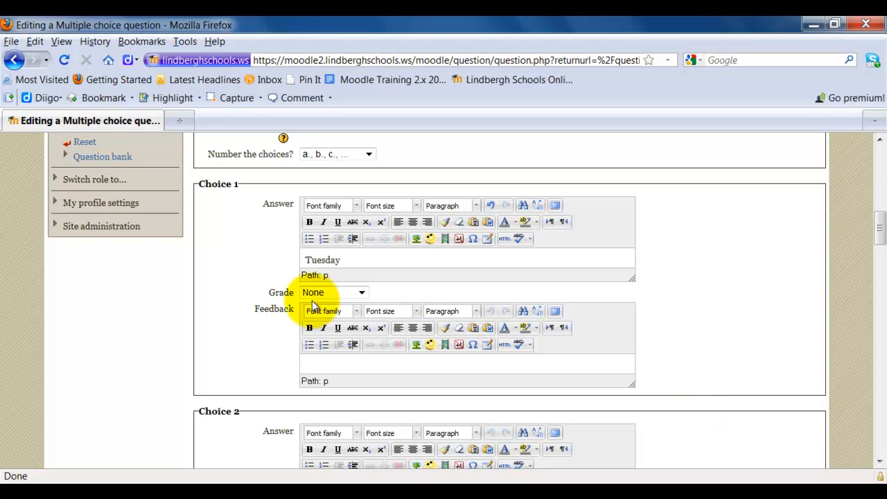
click(344, 296)
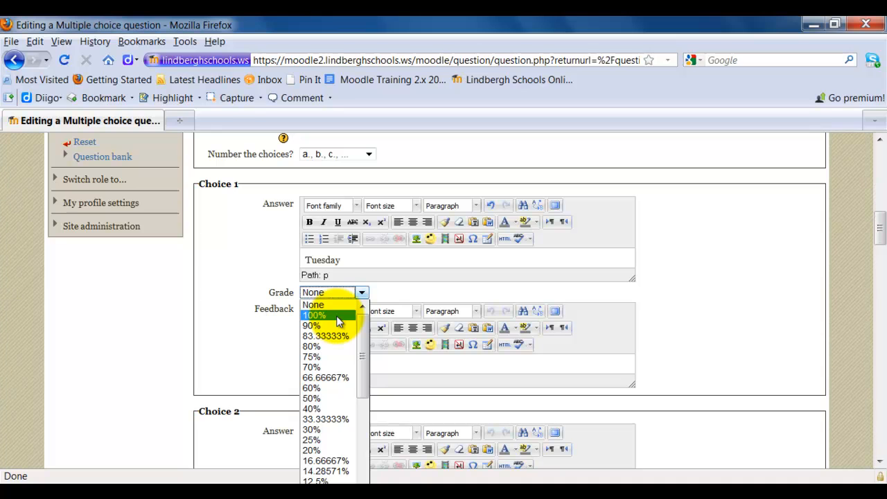
click(339, 318)
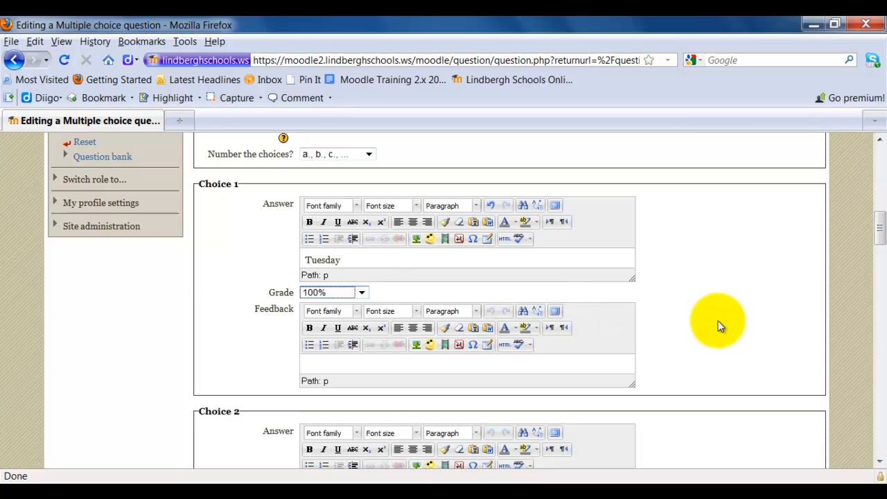
click(362, 293)
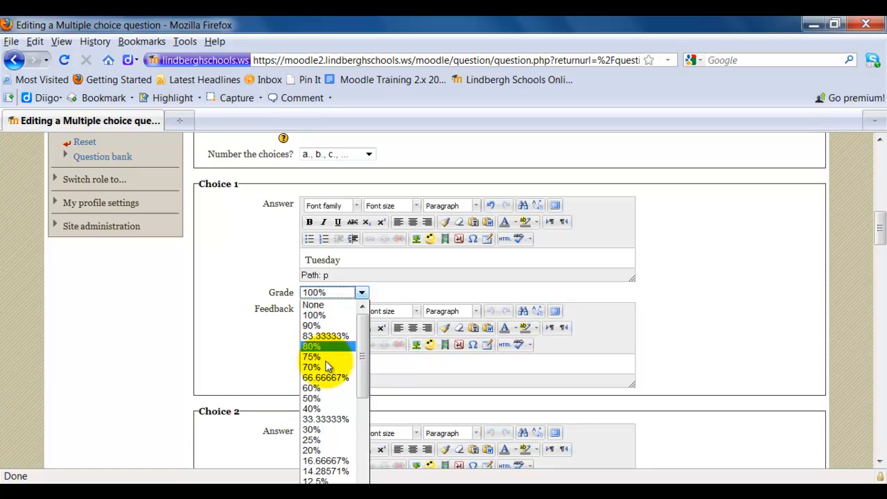
click(691, 338)
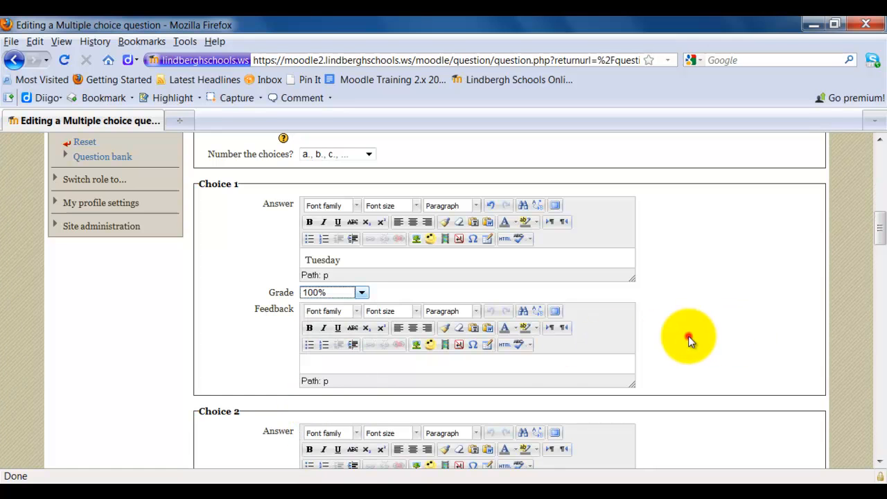
- Enter "good job" as the feedback for Choice 1
scroll(738, 336, down, 2)
scroll(738, 335, up, 2)
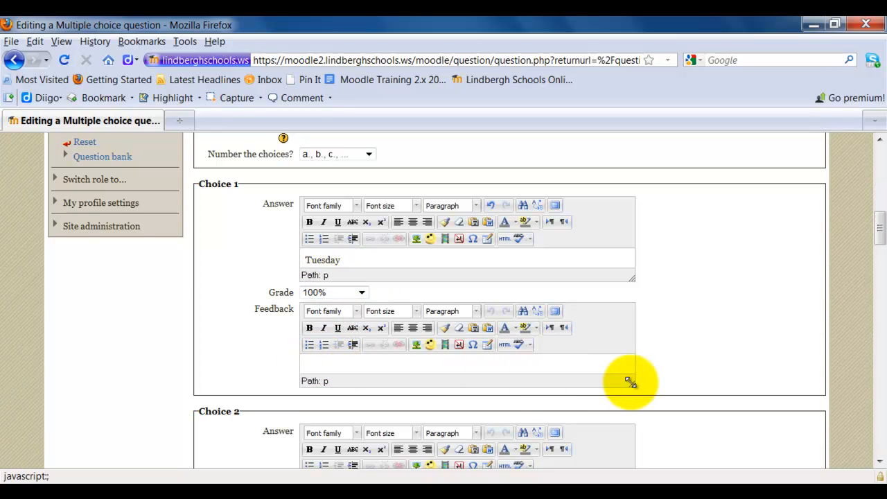
text(good job)
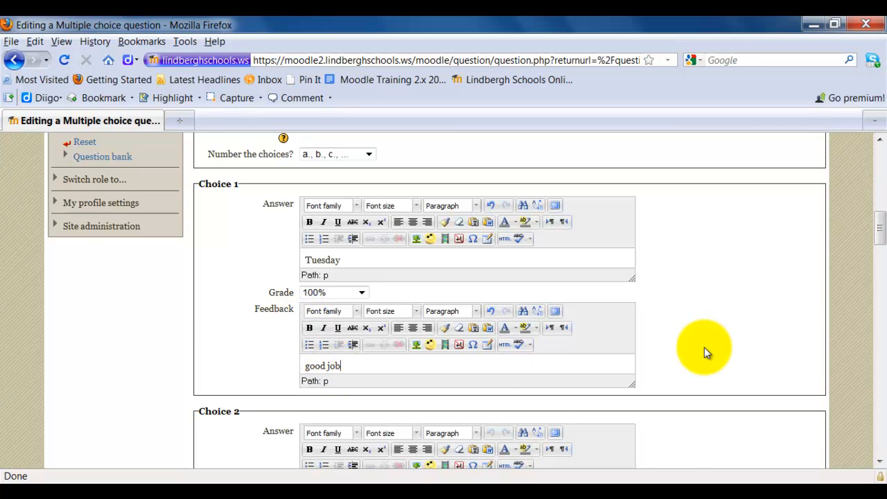
- Enter "Wednesday" as the answer text of Choice 2
scroll(711, 336, down, 4)
scroll(711, 336, down, 2)
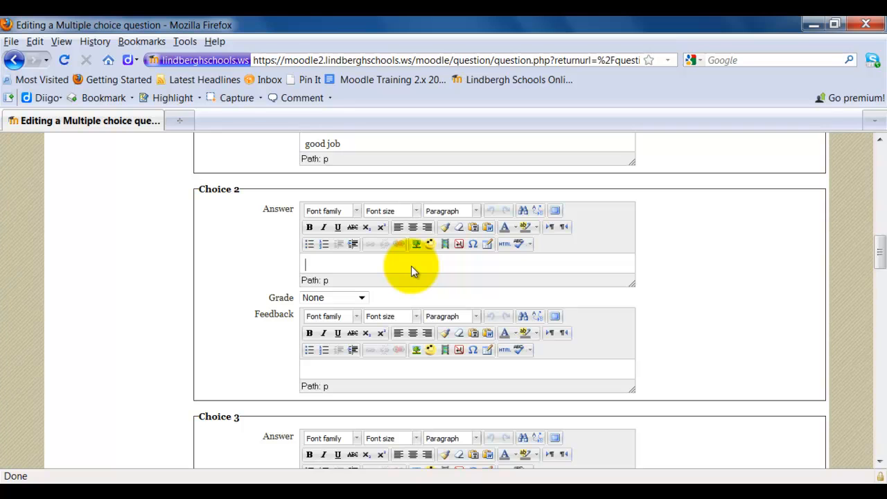
text(Wednesday)
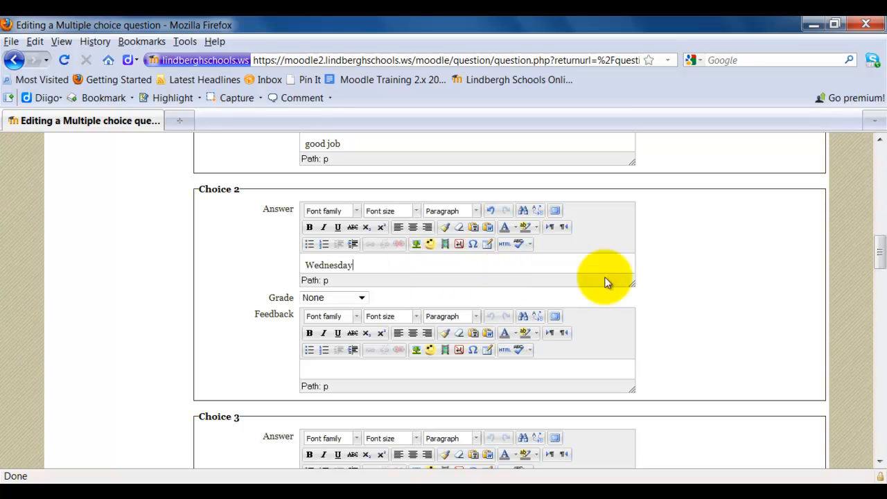
- Enter "Friday" as the answer text of Choice 3
scroll(707, 282, down, 4)
click(343, 347)
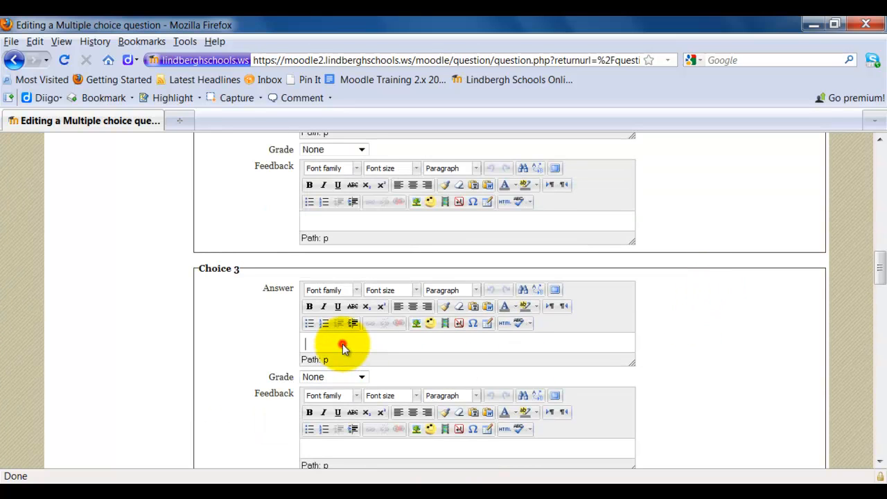
text(Friday)
- Enter "Monday" as the answer text of Choice 4
scroll(754, 369, down, 4)
scroll(755, 370, down, 2)
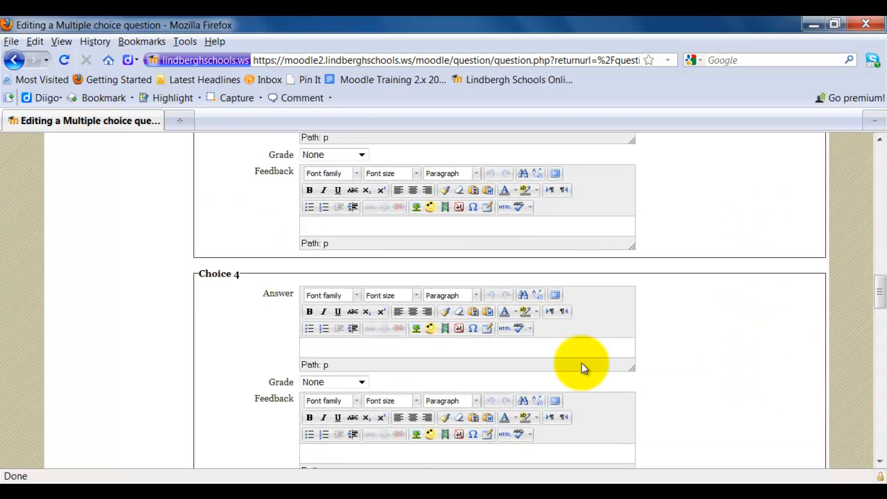
click(424, 348)
text(Monday)
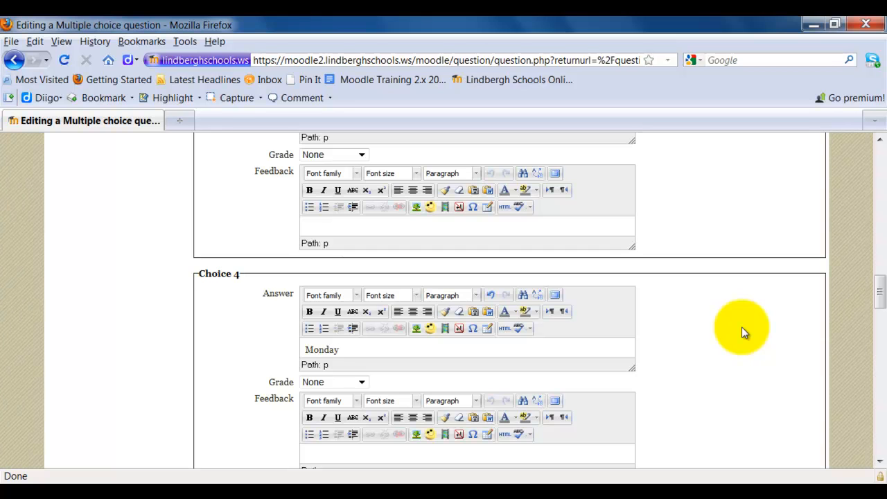
- Select 33.33333% as the penalty for each incorrect try in the settings for multiple tries
scroll(741, 331, up, 8)
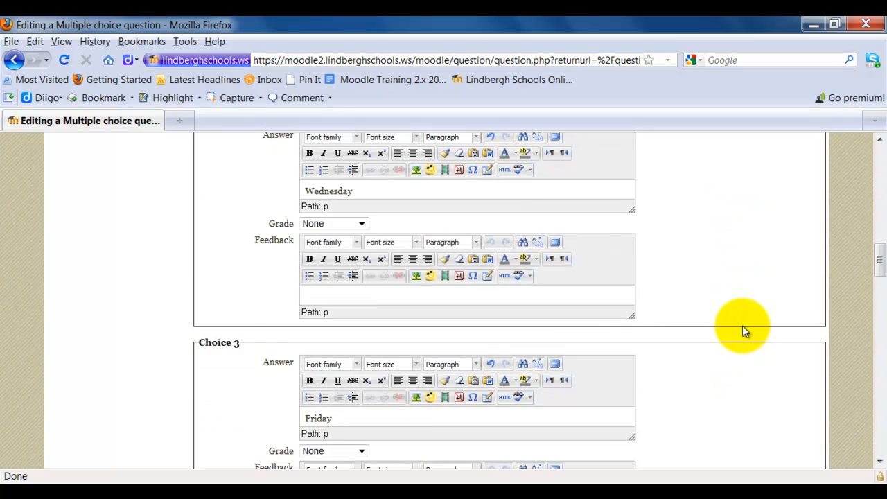
scroll(743, 330, down, 10)
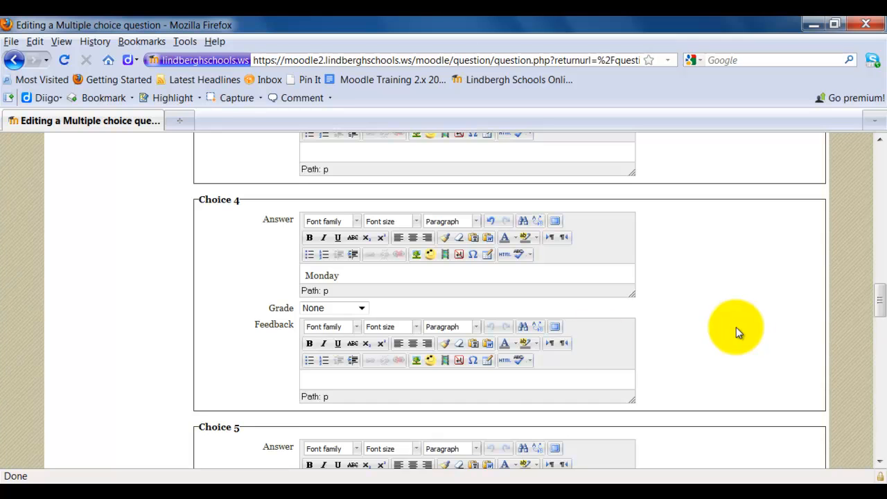
scroll(761, 289, up, 10)
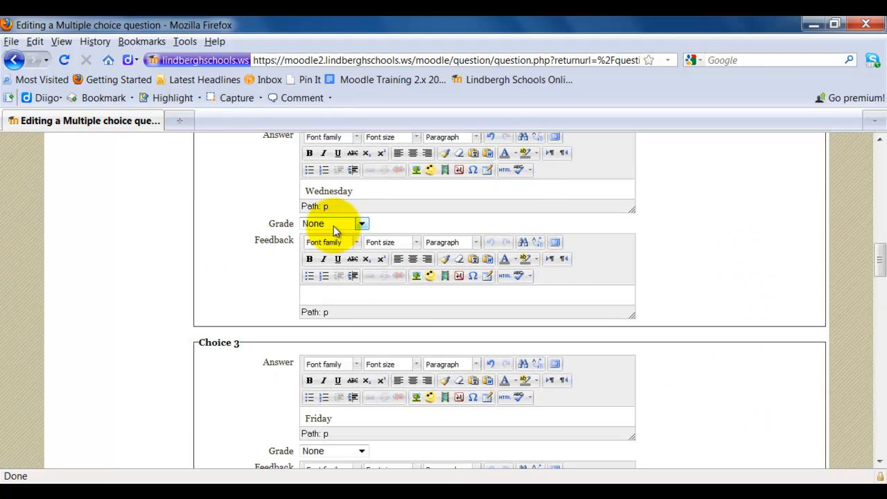
scroll(678, 240, down, 6)
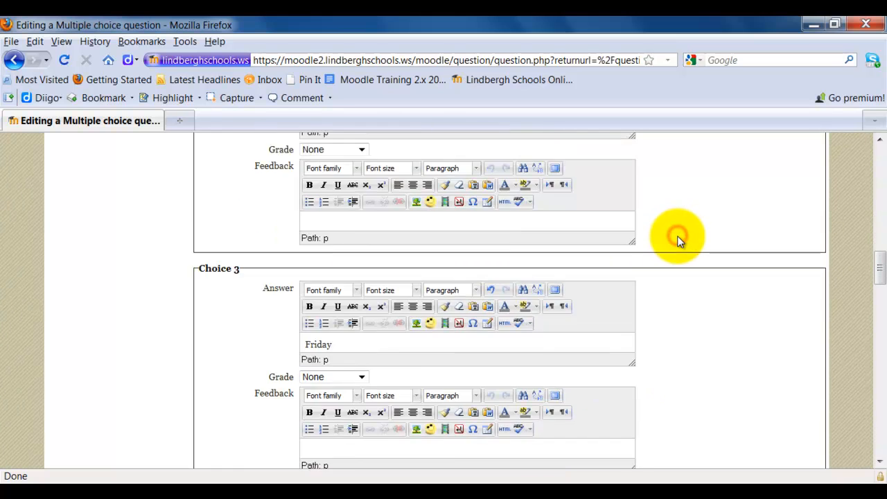
scroll(678, 237, down, 8)
drag(882, 305, 881, 361)
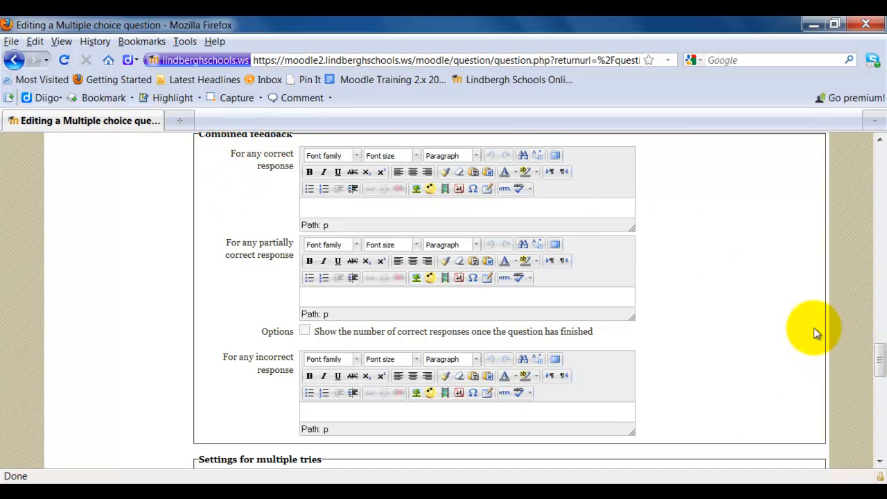
drag(879, 363, 881, 395)
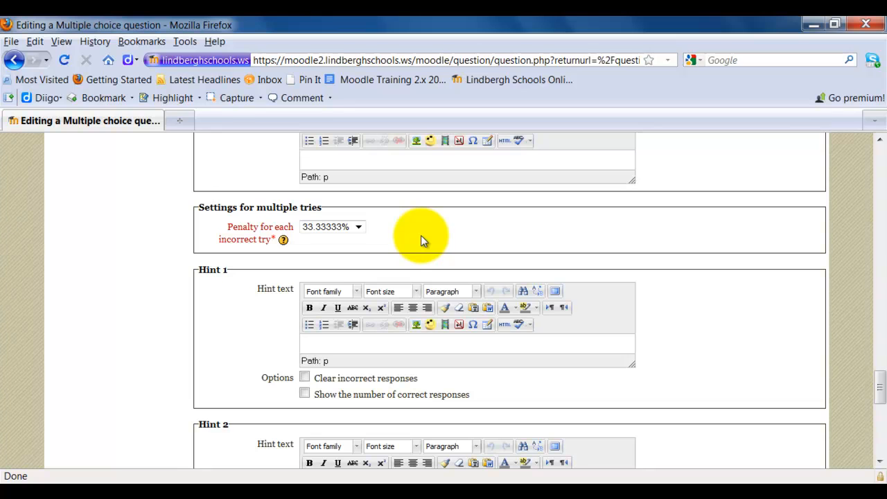
click(359, 228)
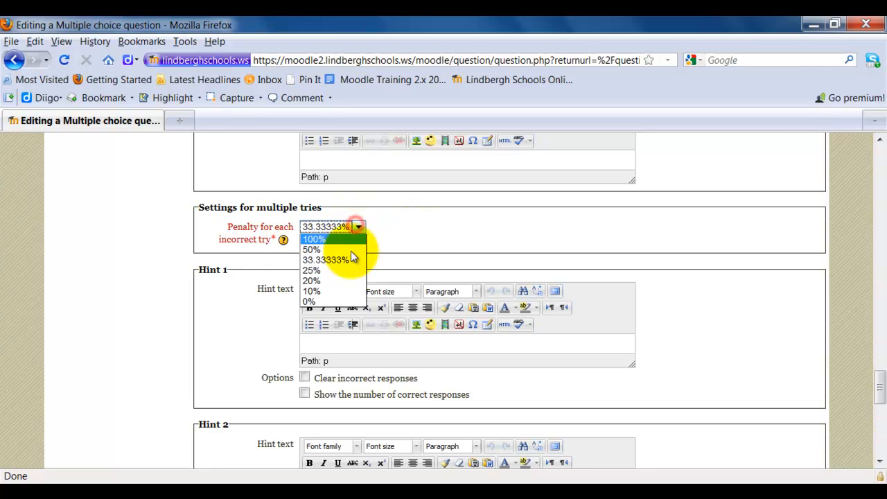
click(333, 262)
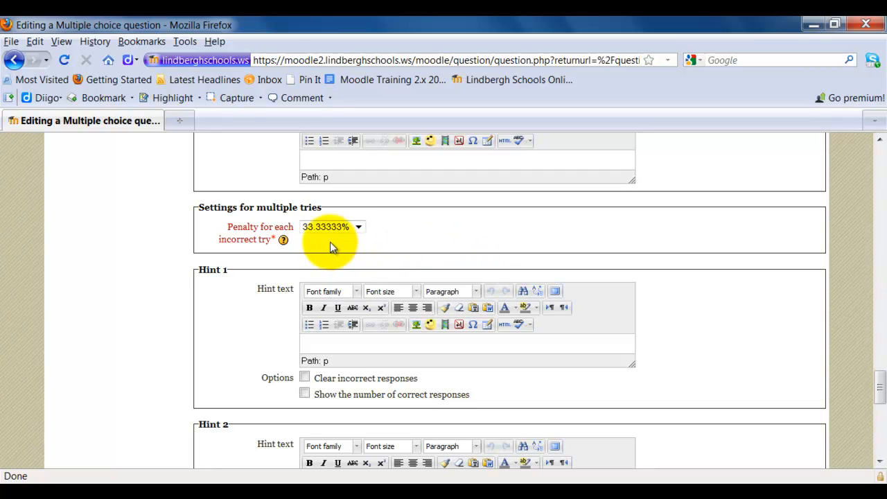
click(707, 260)
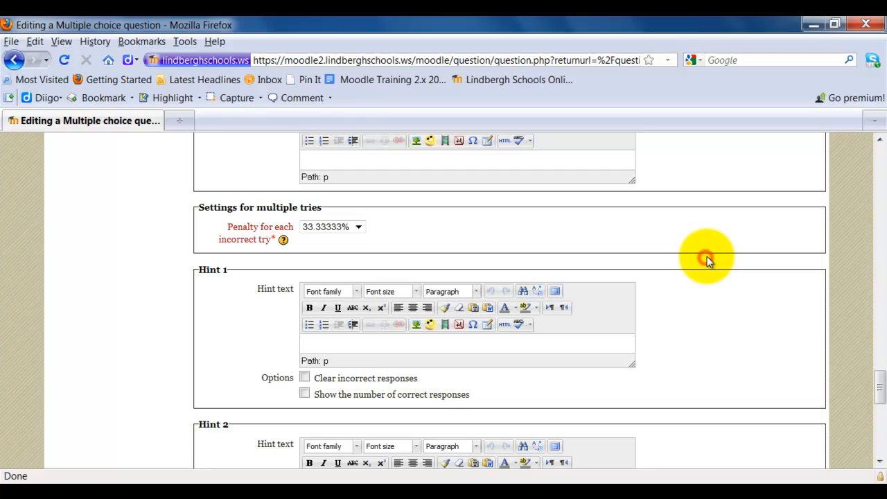
- Save the multiple choice question to the question bank
scroll(707, 262, down, 2)
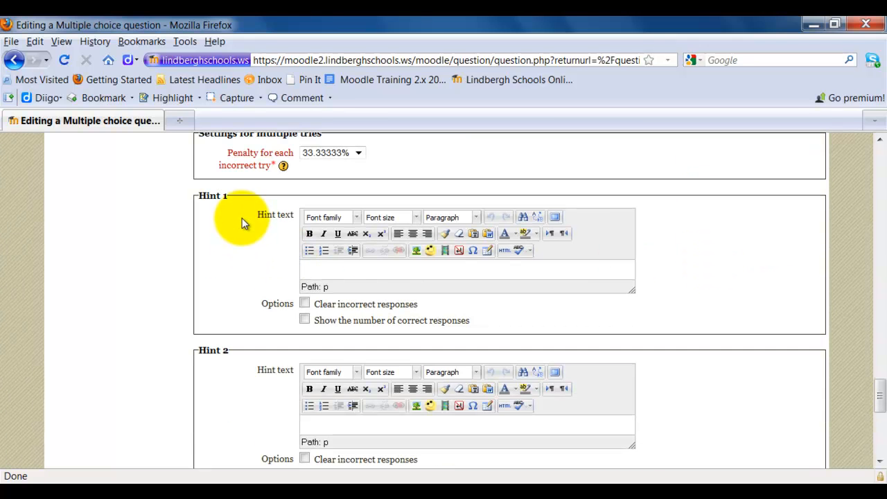
scroll(655, 260, down, 6)
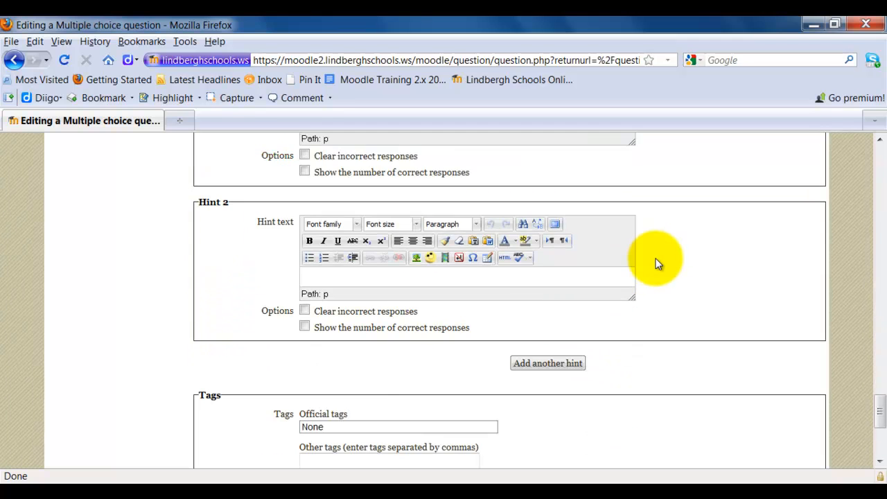
scroll(657, 263, down, 2)
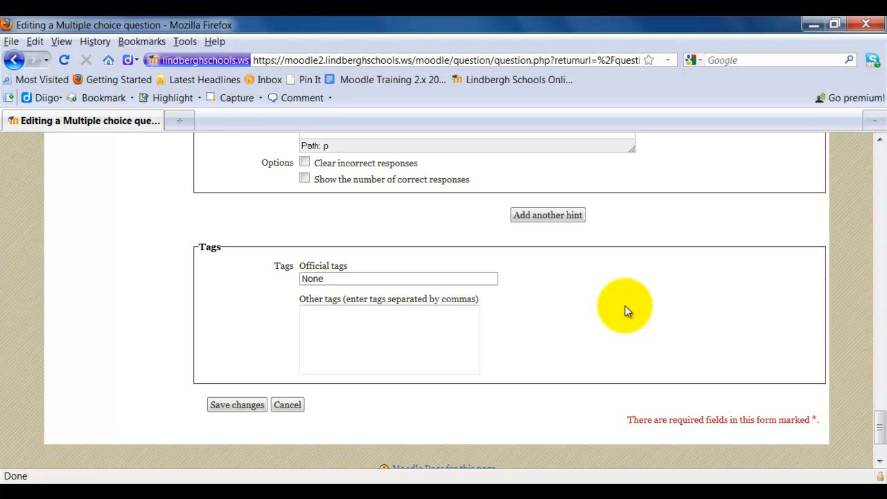
click(400, 319)
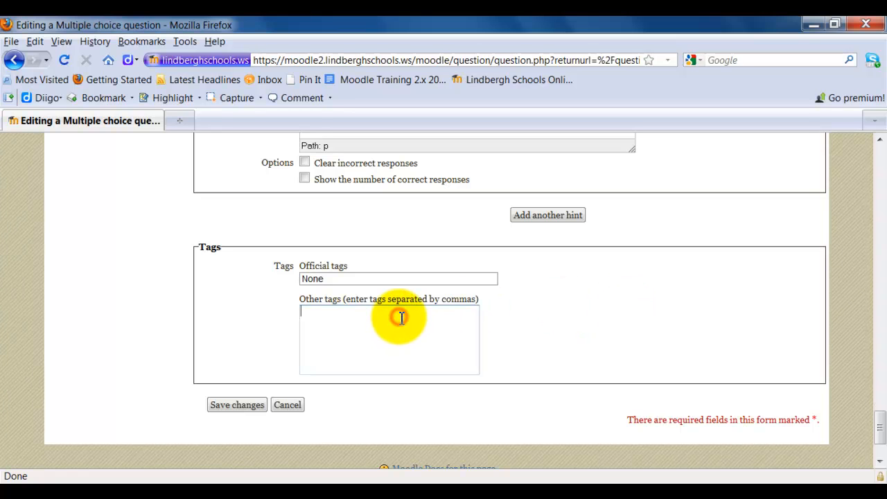
click(307, 316)
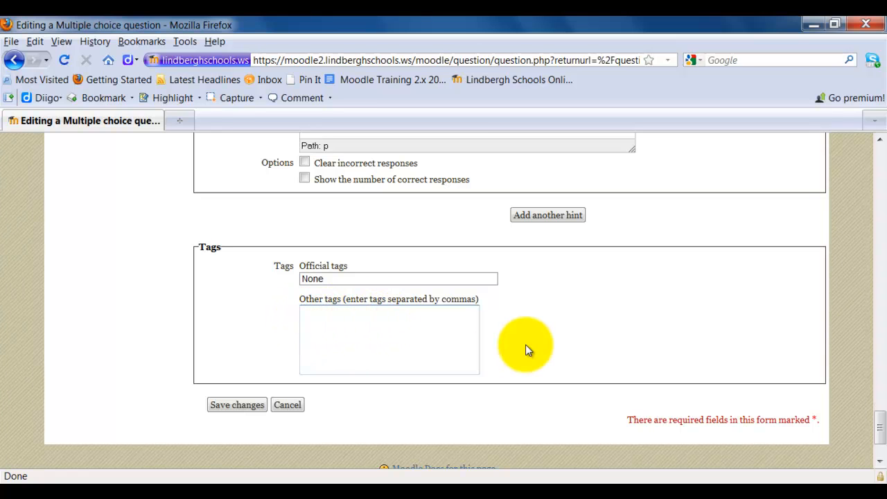
click(248, 407)
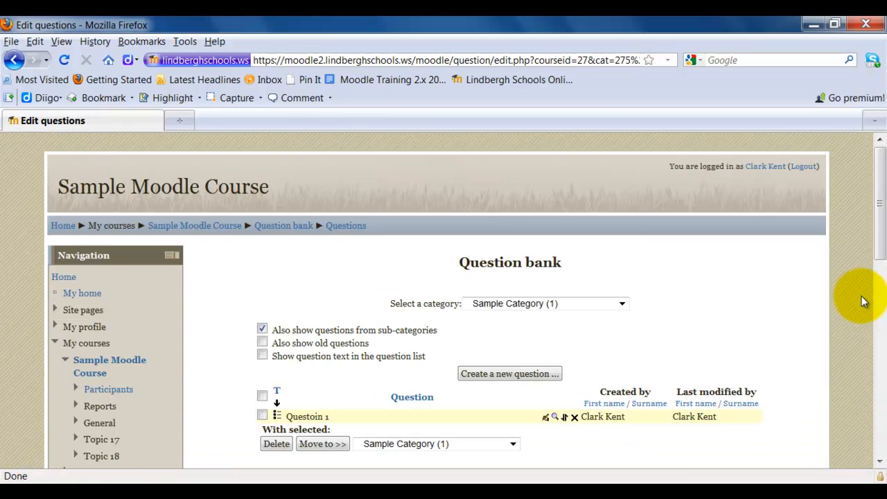
- Create a new question of type Matching in Sample Category
scroll(863, 302, down, 4)
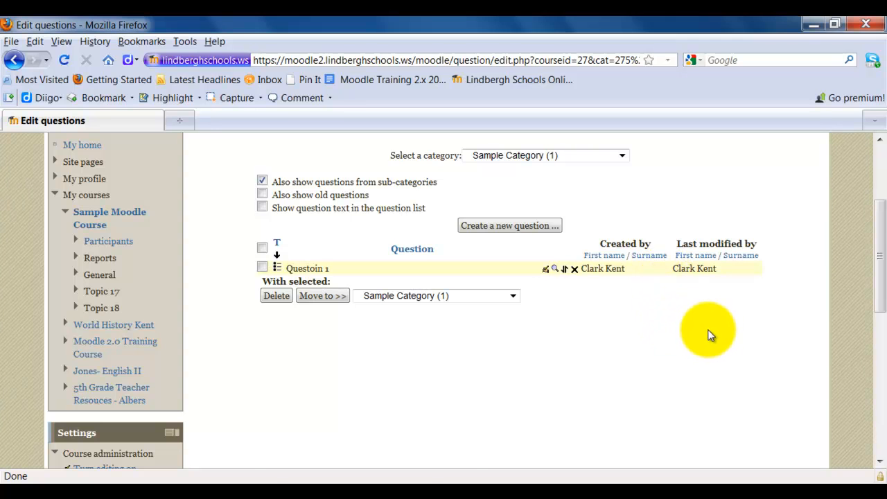
scroll(707, 336, up, 2)
scroll(804, 291, down, 2)
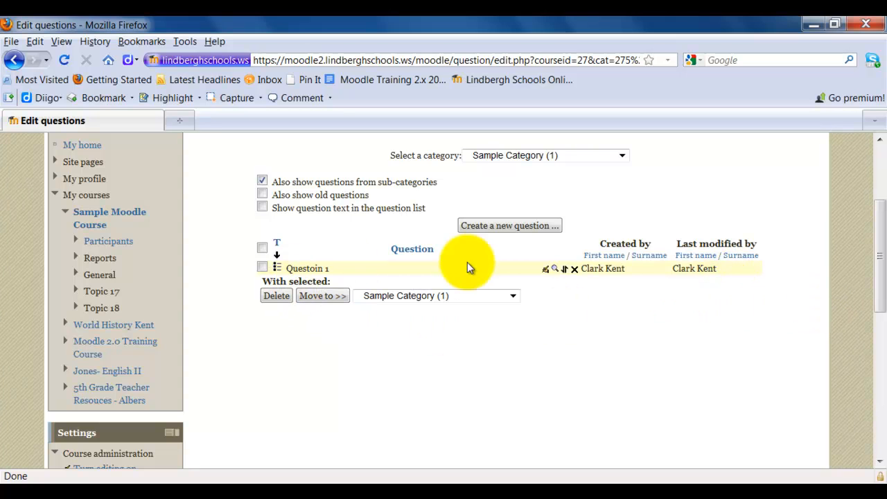
click(511, 226)
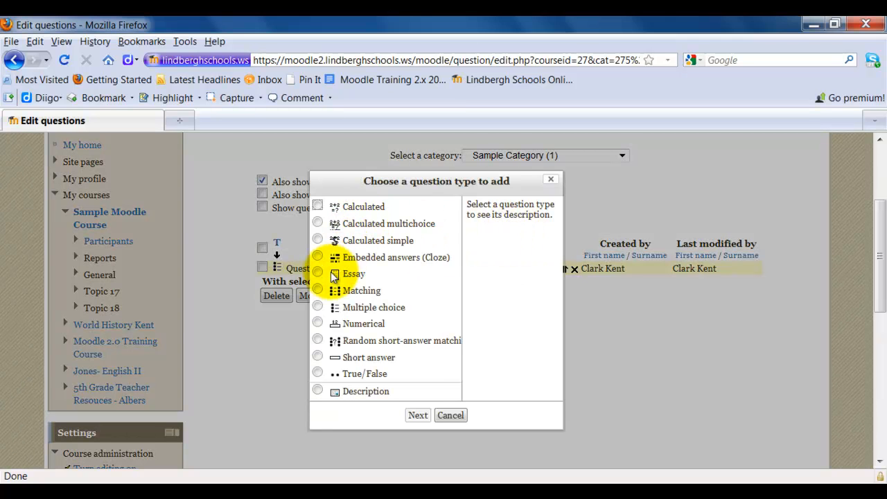
click(317, 290)
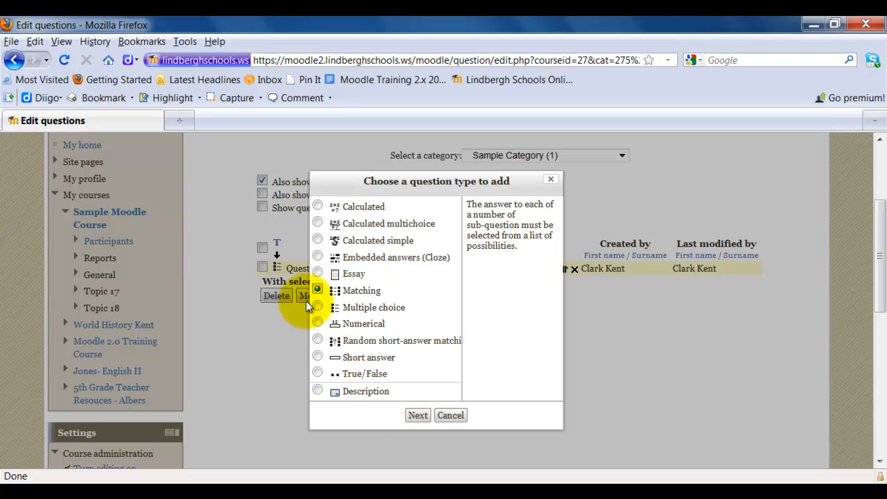
click(418, 415)
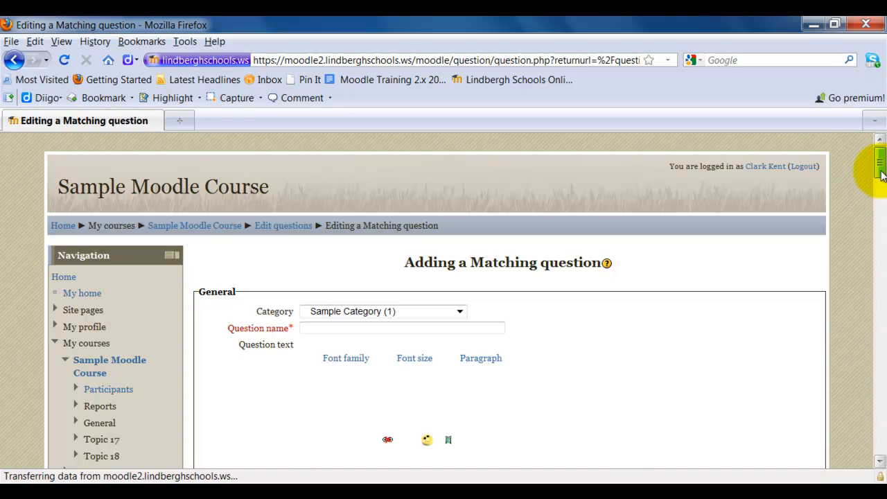
- Name the matching question "Question 2"
scroll(881, 173, down, 5)
scroll(880, 169, up, 3)
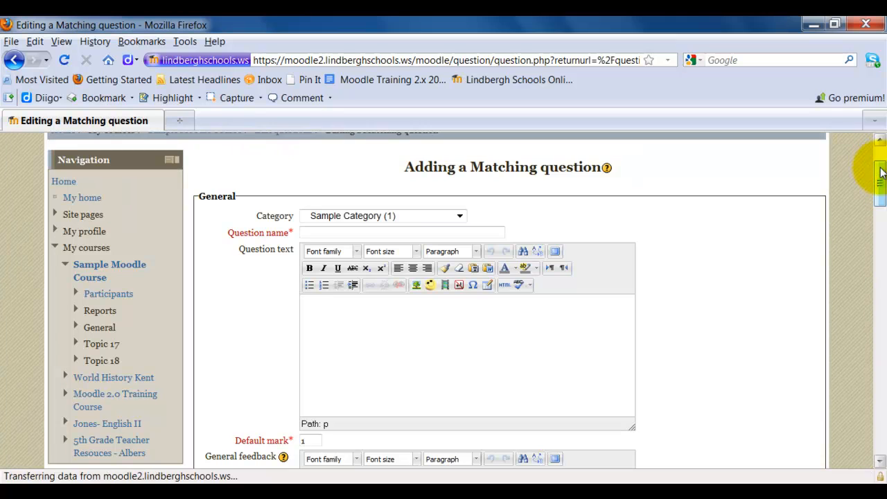
click(386, 234)
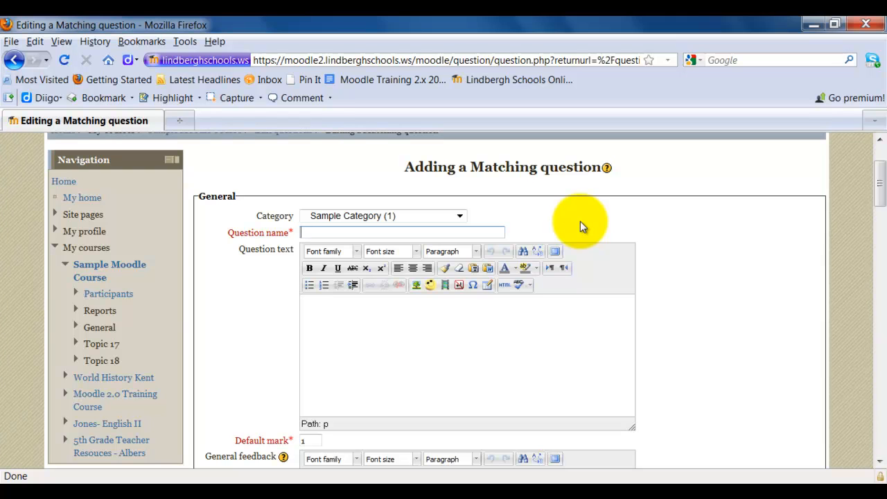
text(Question 2)
- Enter "Match the hockey team with the city." as the question text of the matching question
click(509, 323)
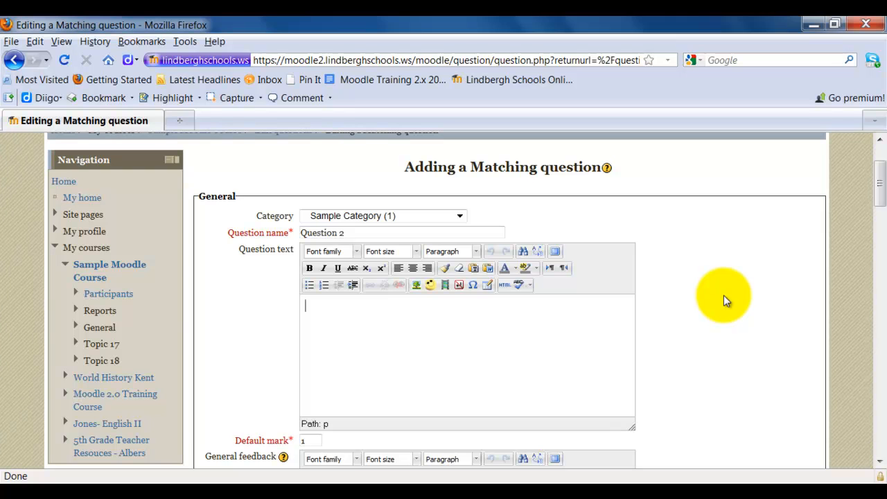
text(Match the B)
key(BackSpace)
text(hockey )
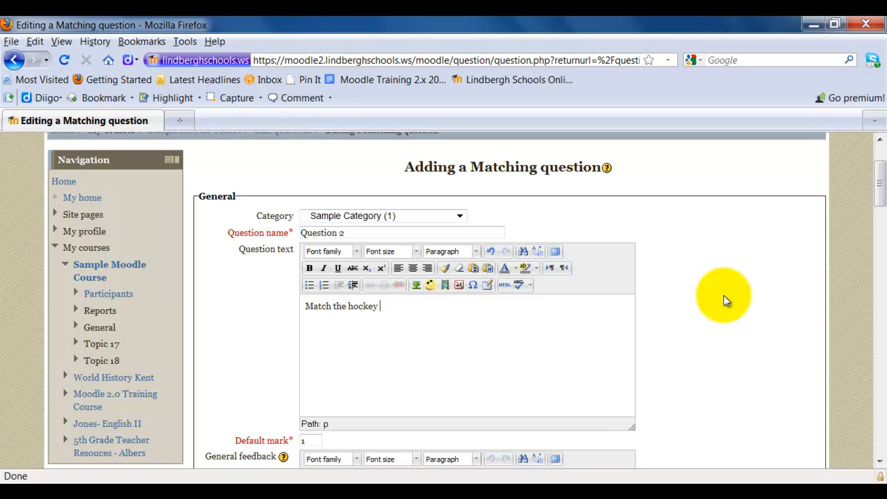
text(team with the city.)
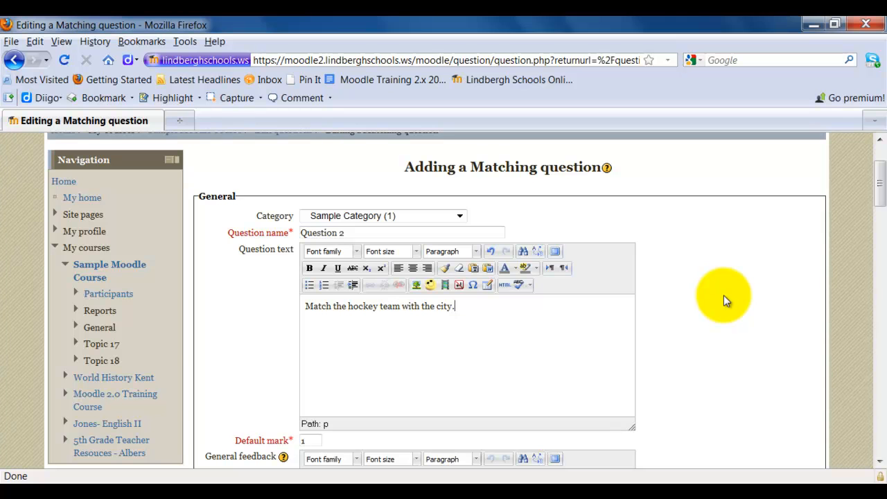
- Enter "Red Wings" as the question text of the Question 1 matching pair
scroll(725, 296, down, 6)
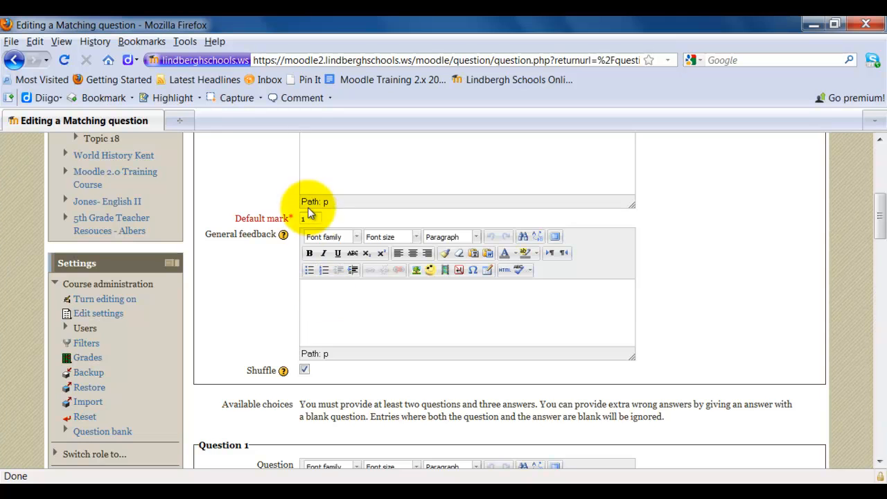
scroll(728, 319, down, 4)
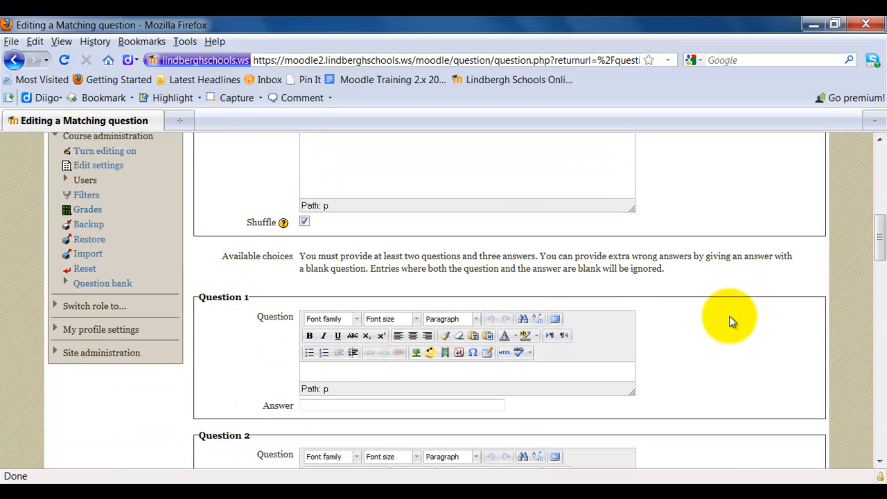
scroll(731, 321, down, 2)
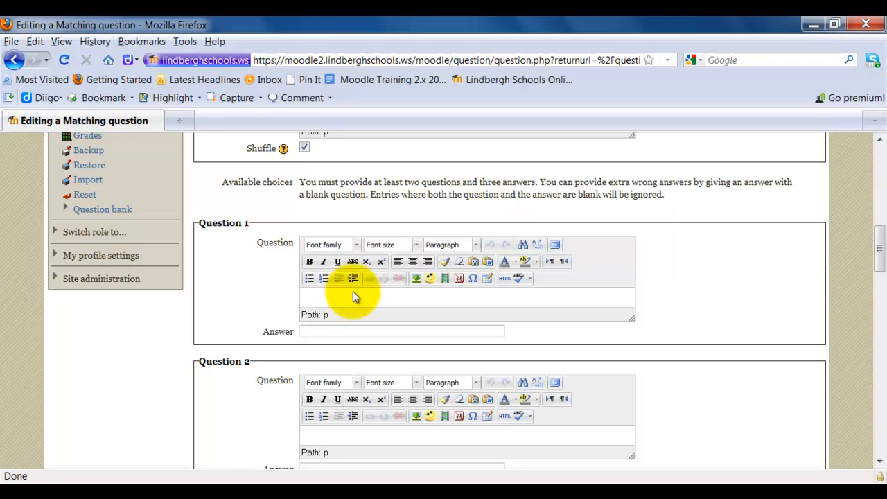
click(314, 300)
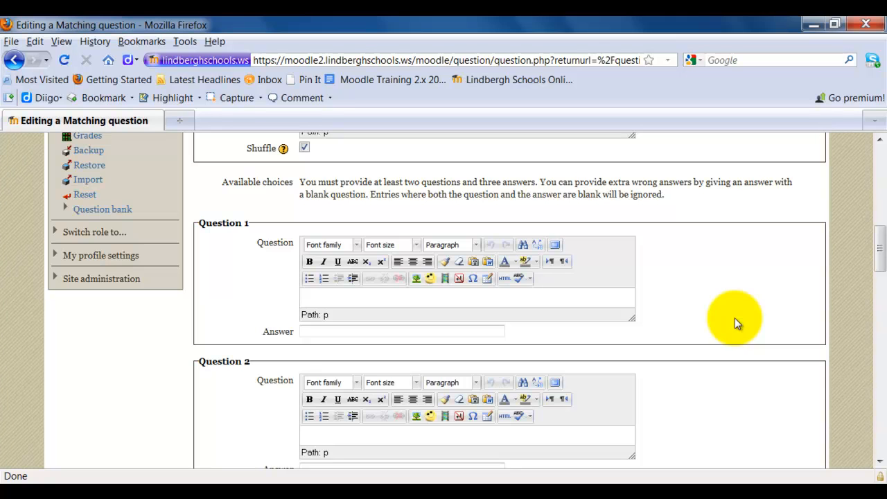
text(Redwin)
key(BackSpace)
key(BackSpace)
key(BackSpace)
text(Wings)
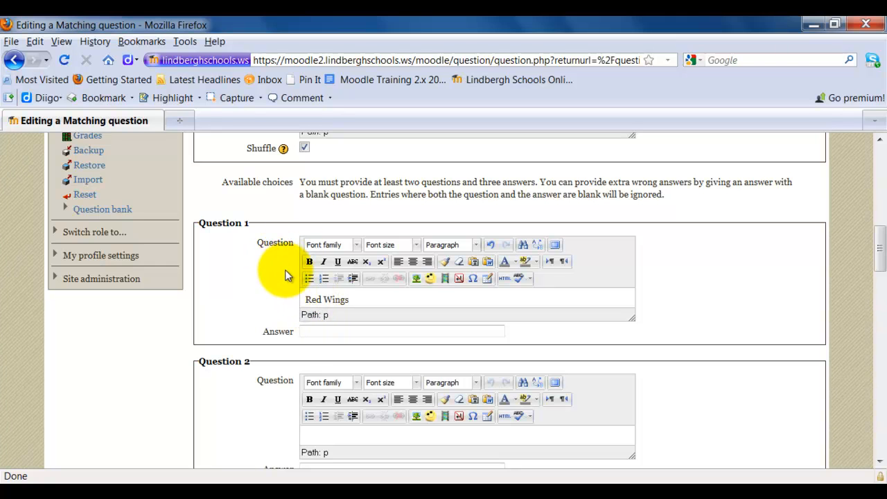
- Enter "Detroit" as the answer of the Question 1 pair and dismiss the low battery notification
click(321, 333)
text(Detroit)
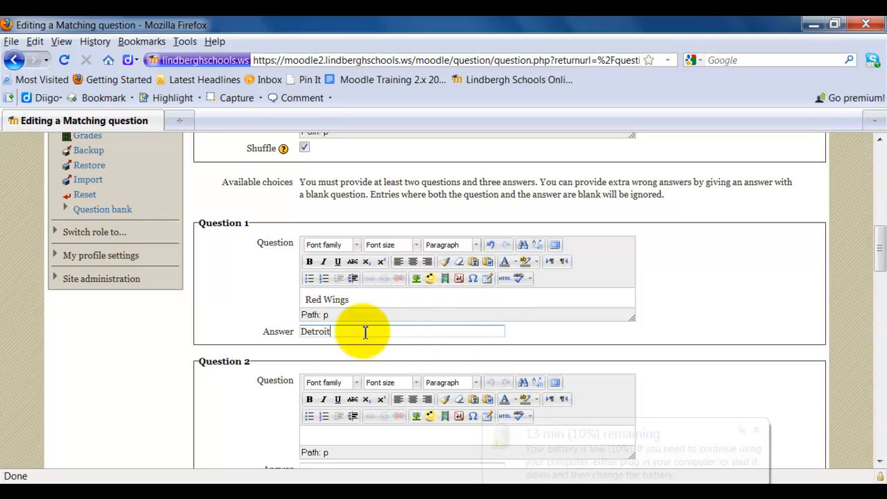
click(755, 427)
click(731, 391)
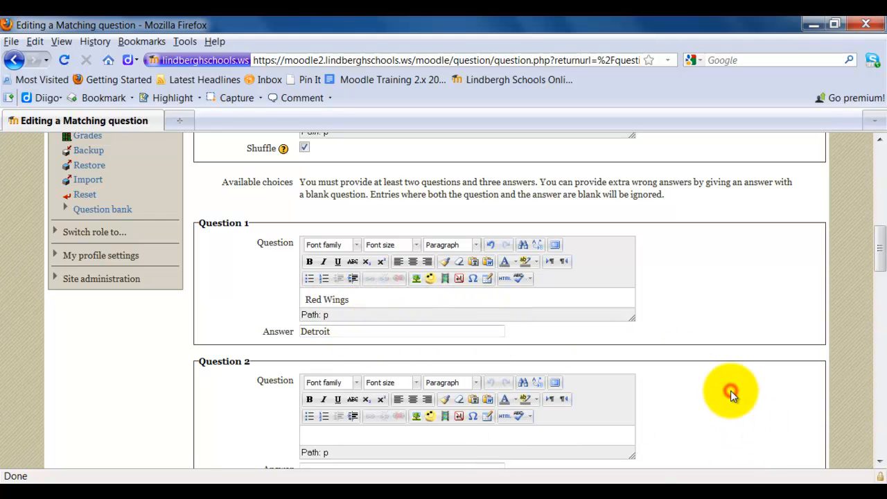
click(731, 392)
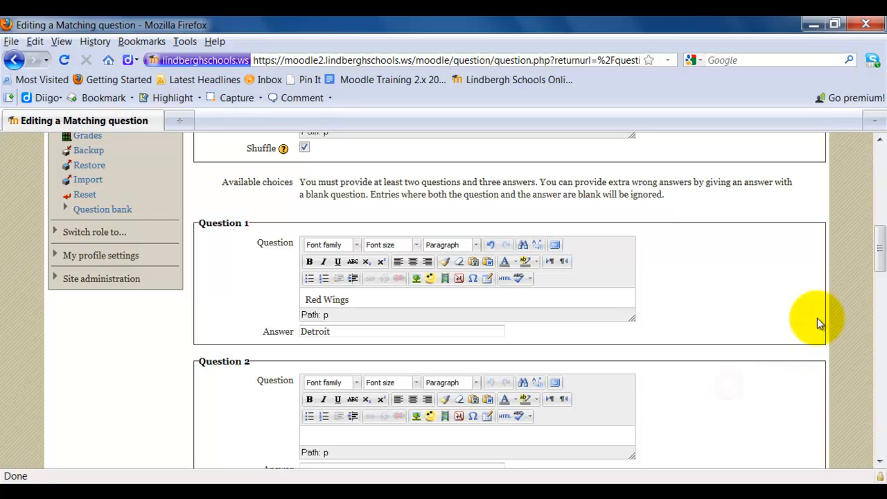
- Fill in the Question 2 matching pair with "Blues" as the question and "St Louis" as the answer
drag(880, 255, 882, 262)
click(386, 272)
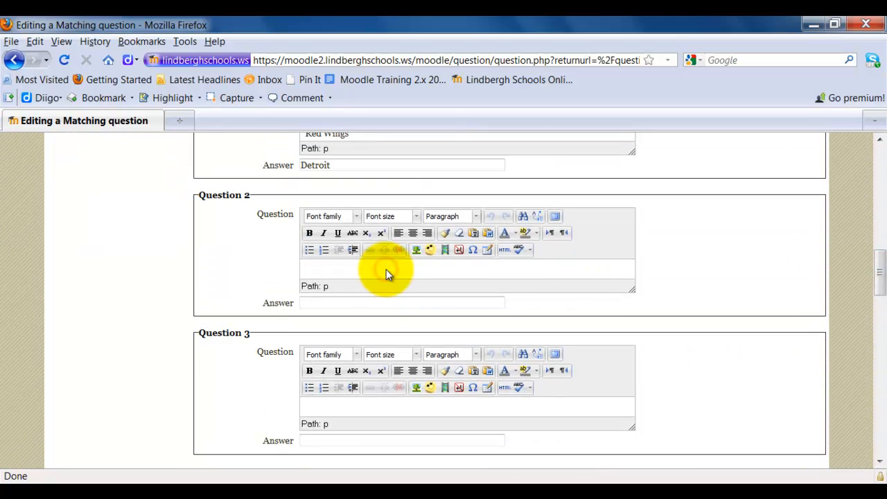
text(Blues)
key(Tab)
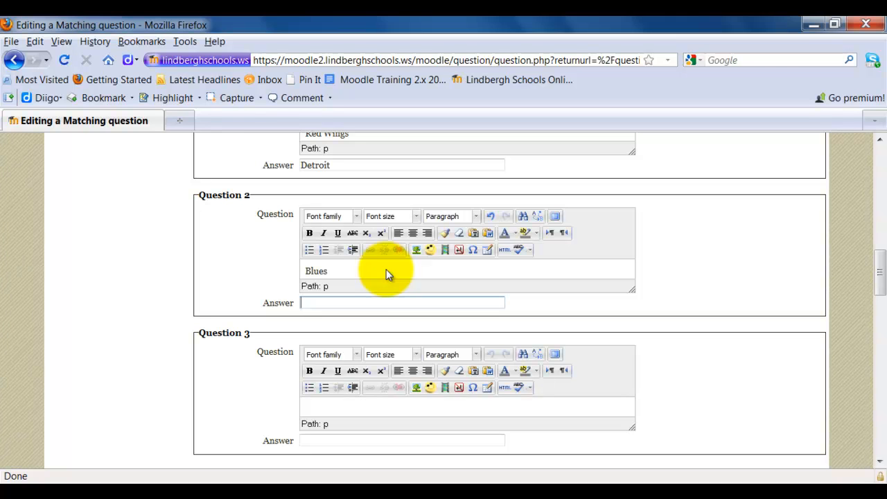
text(St Louis)
- Add "Panthers" as an extra wrong answer in Question 3, with its question text left blank
click(324, 440)
drag(872, 297, 879, 239)
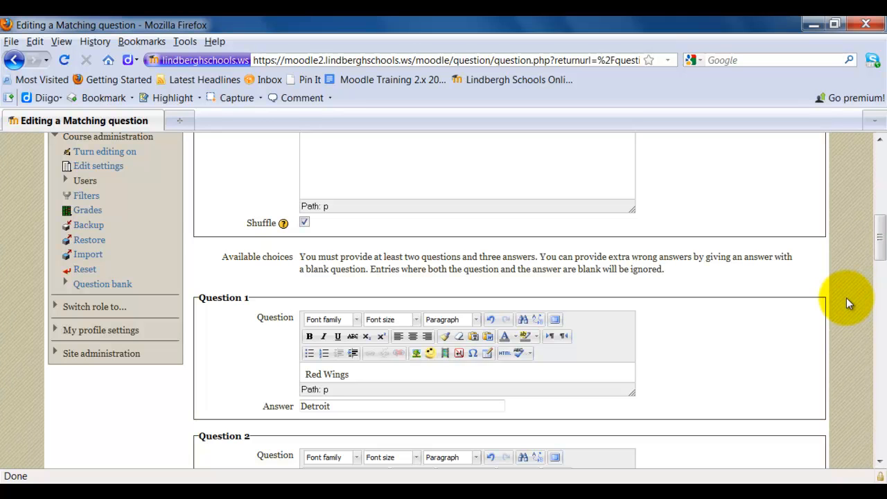
scroll(847, 304, down, 8)
click(358, 348)
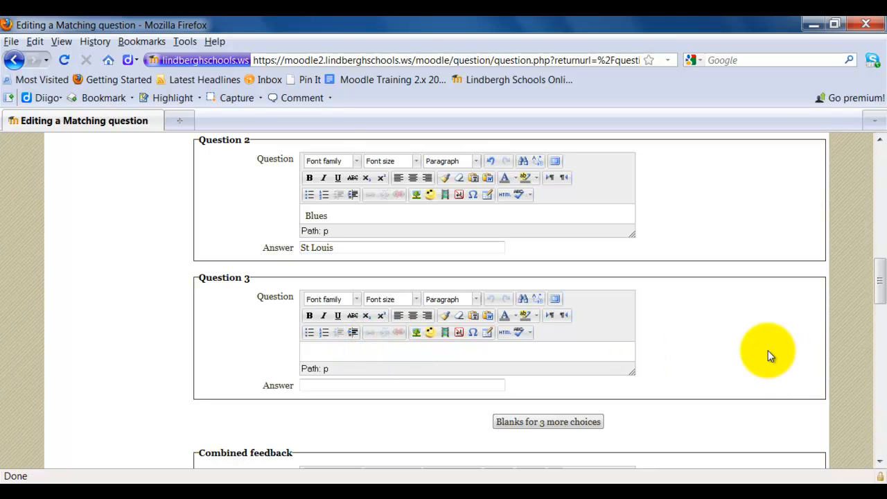
click(473, 384)
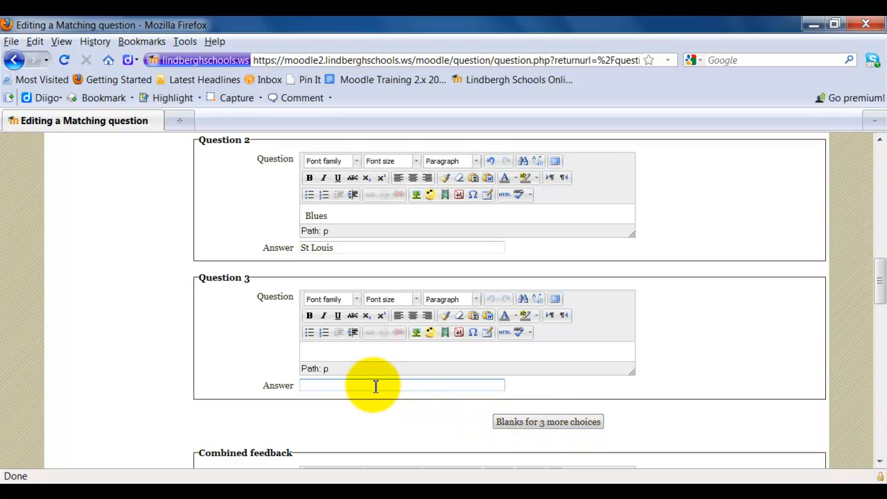
key(BackSpace)
text(Panthers)
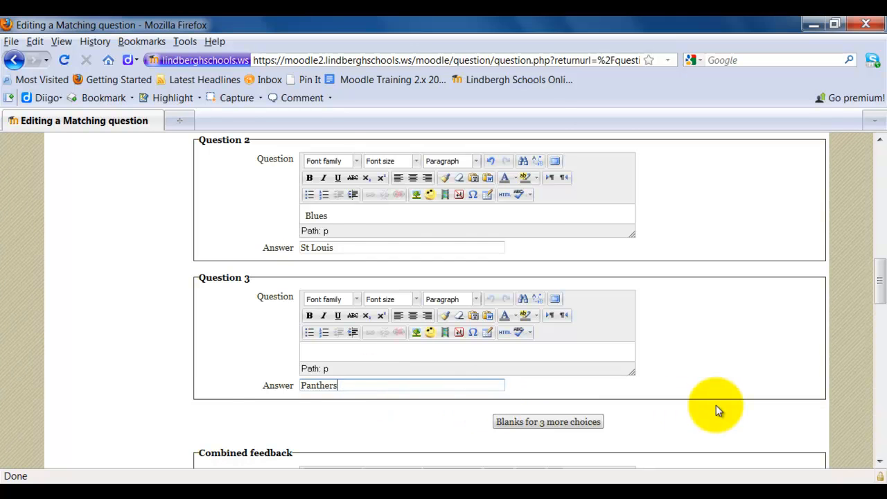
- Review the feedback, multiple tries, hint and tag settings, and save the matching question to the question bank
scroll(716, 405, down, 2)
scroll(716, 404, down, 2)
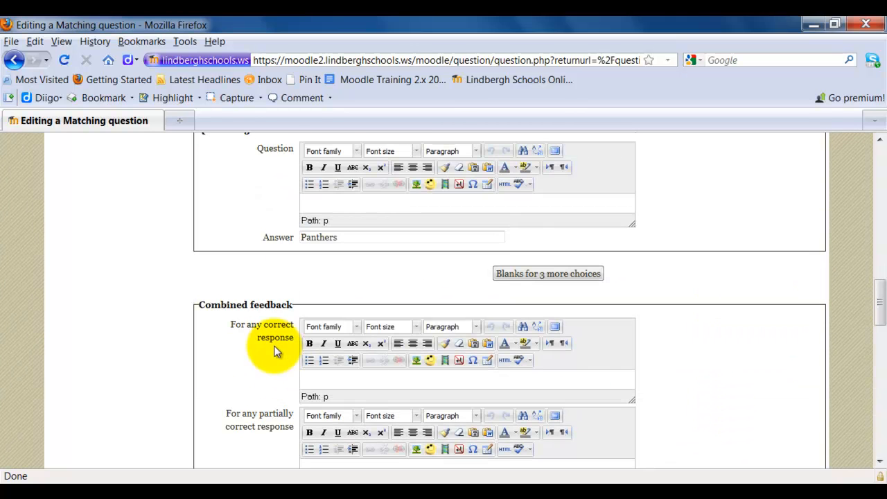
click(690, 353)
scroll(690, 354, down, 5)
drag(879, 324, 884, 345)
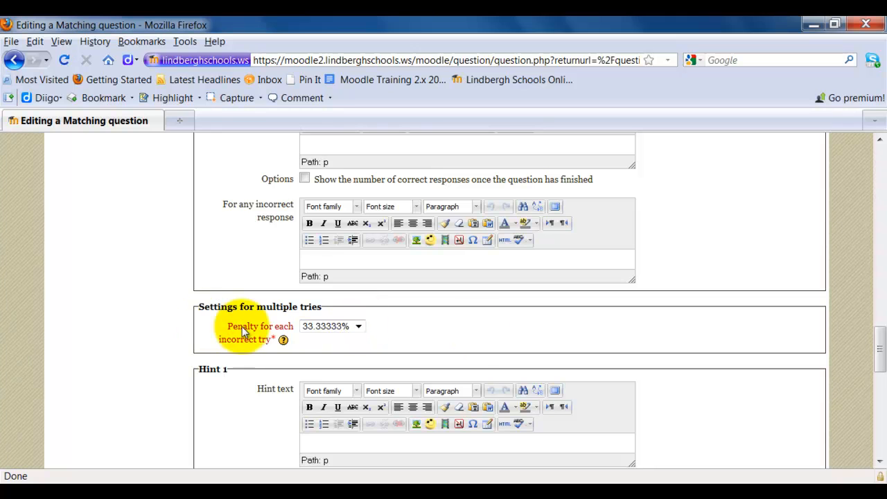
click(664, 338)
scroll(786, 330, down, 10)
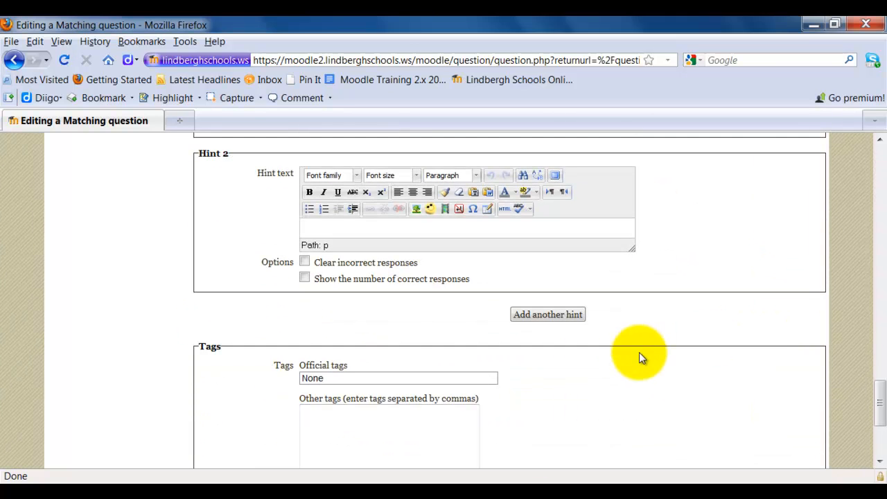
scroll(643, 349, down, 4)
click(229, 357)
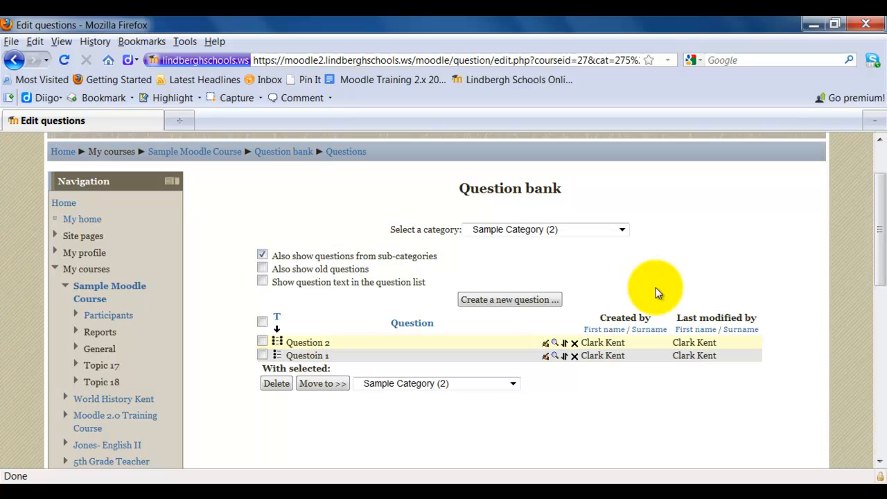
- Start a new essay question in Sample Category
click(516, 299)
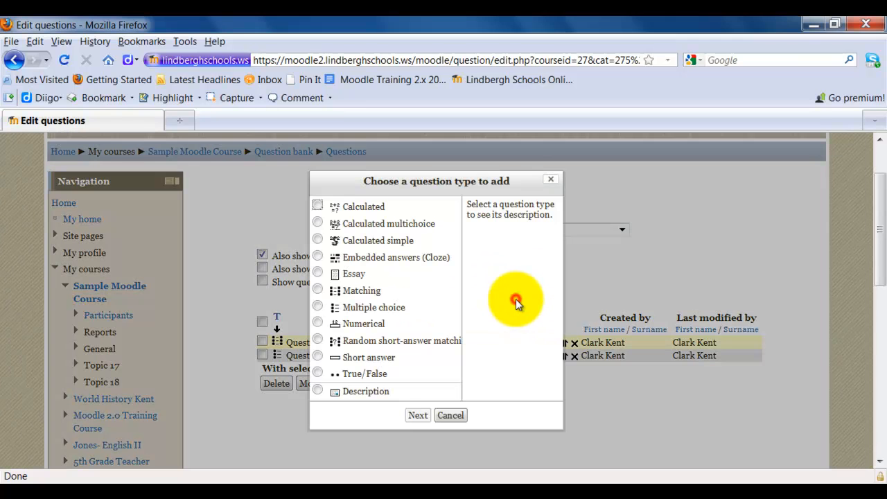
click(318, 273)
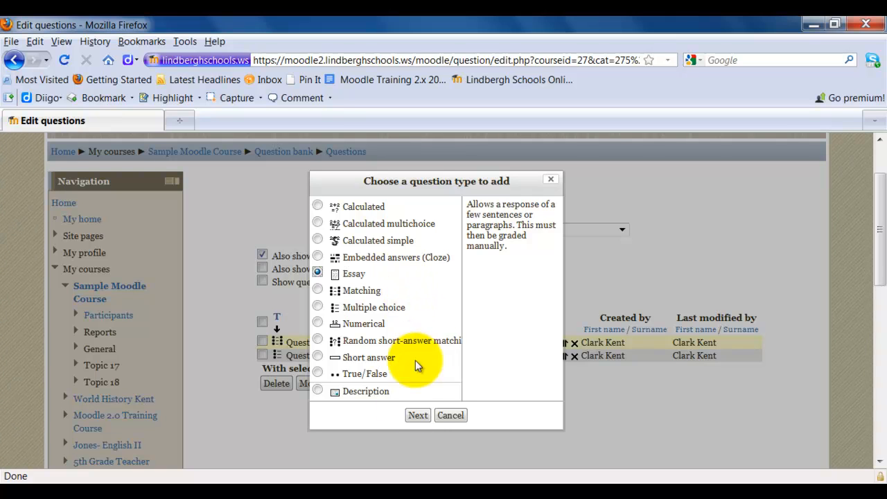
click(417, 416)
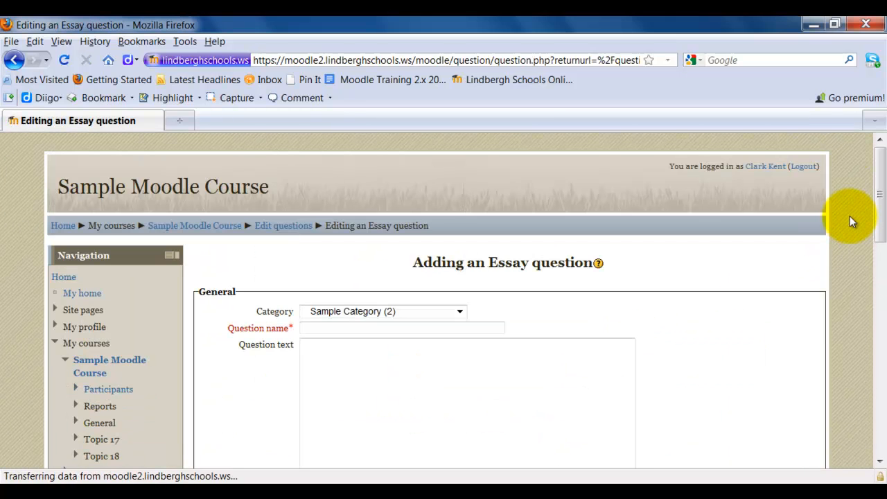
- Name the essay question "Question 3" and enter "Text" as its question text
scroll(798, 255, down, 4)
click(423, 181)
text(Que)
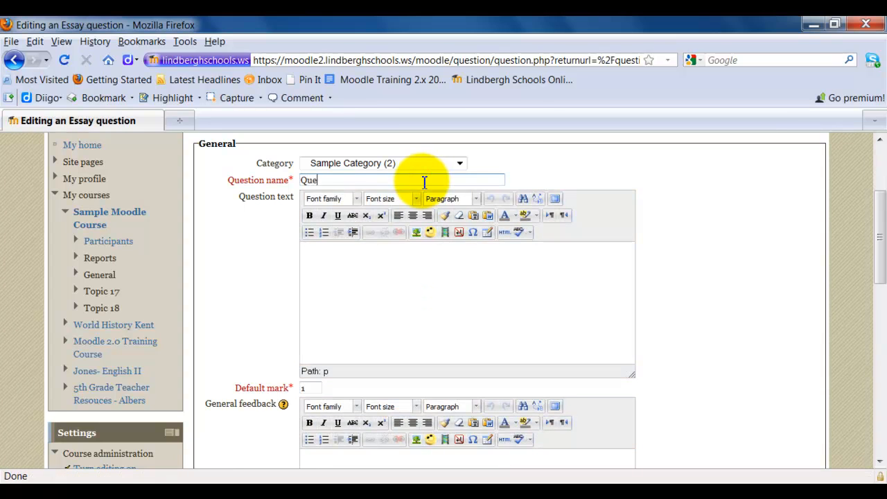
text(stion 3)
click(390, 261)
text(Text)
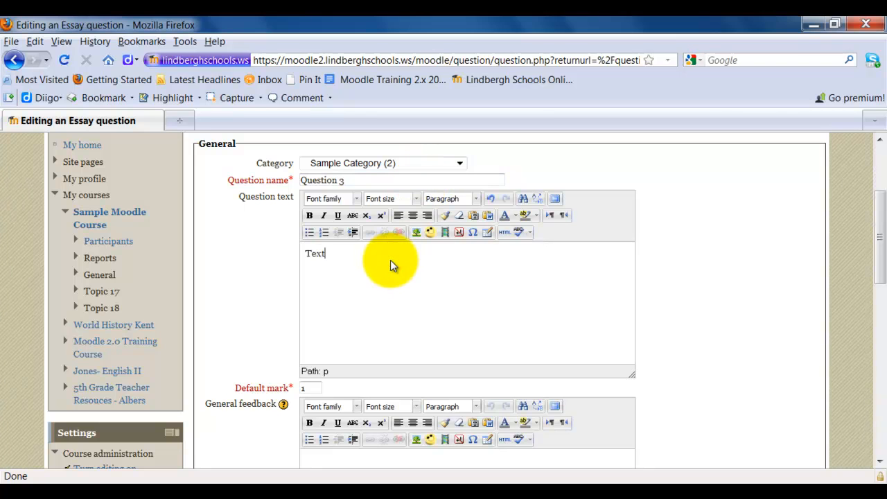
- Review the essay question's mark, feedback, response format and grader information settings, and save it to the question bank
scroll(676, 277, down, 5)
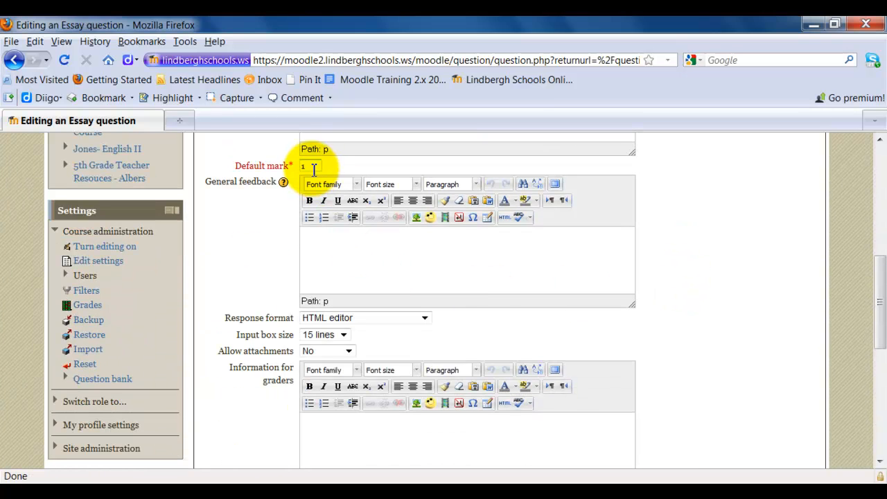
scroll(760, 311, down, 7)
scroll(763, 315, up, 2)
scroll(760, 312, up, 10)
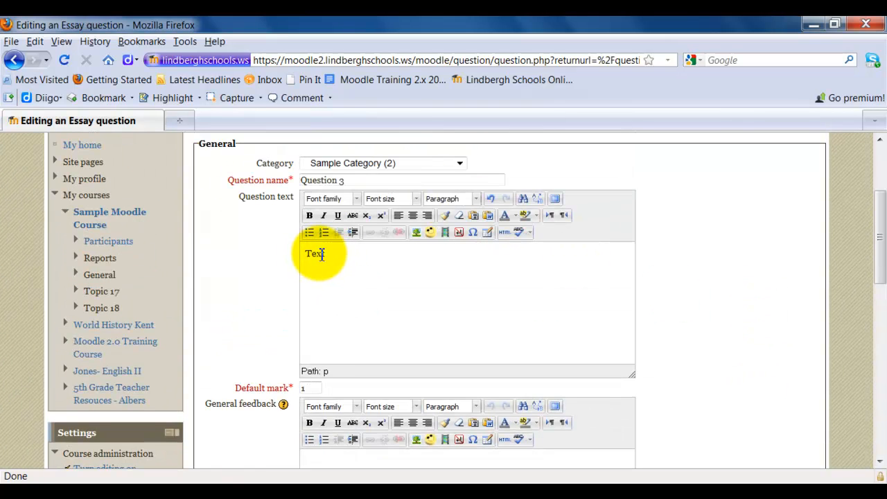
scroll(709, 272, down, 10)
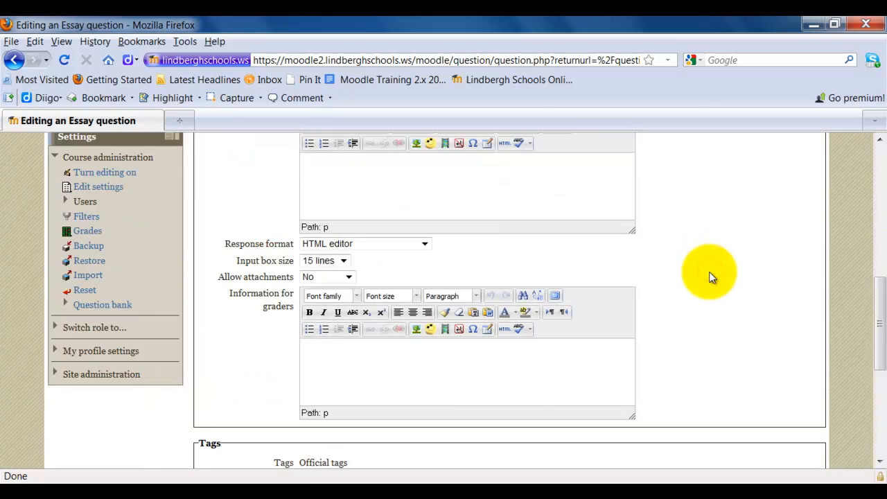
click(218, 315)
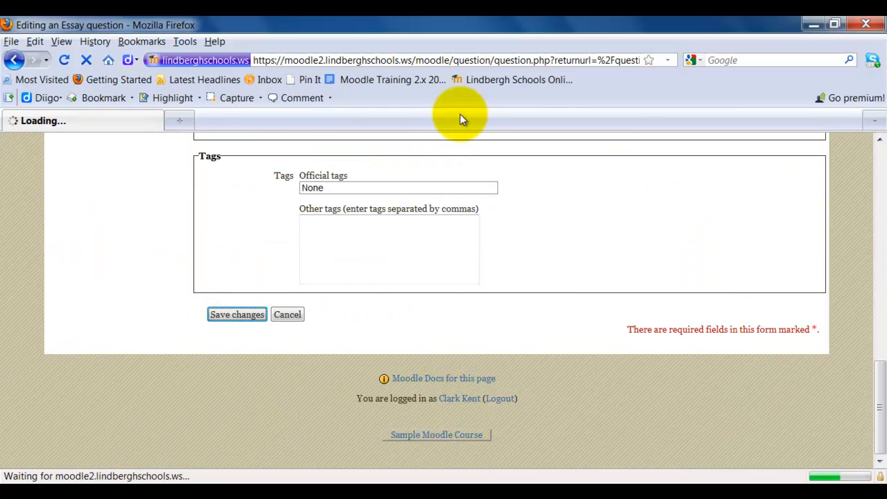
scroll(851, 244, down, 4)
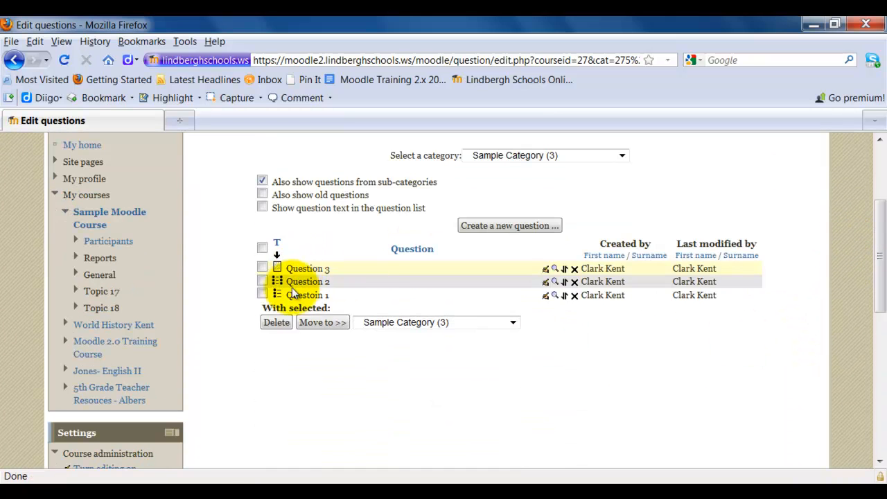
scroll(815, 343, up, 4)
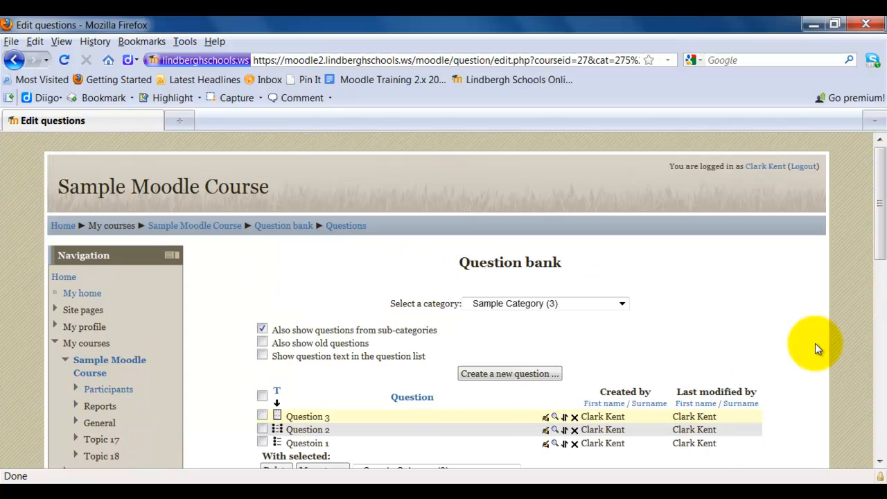